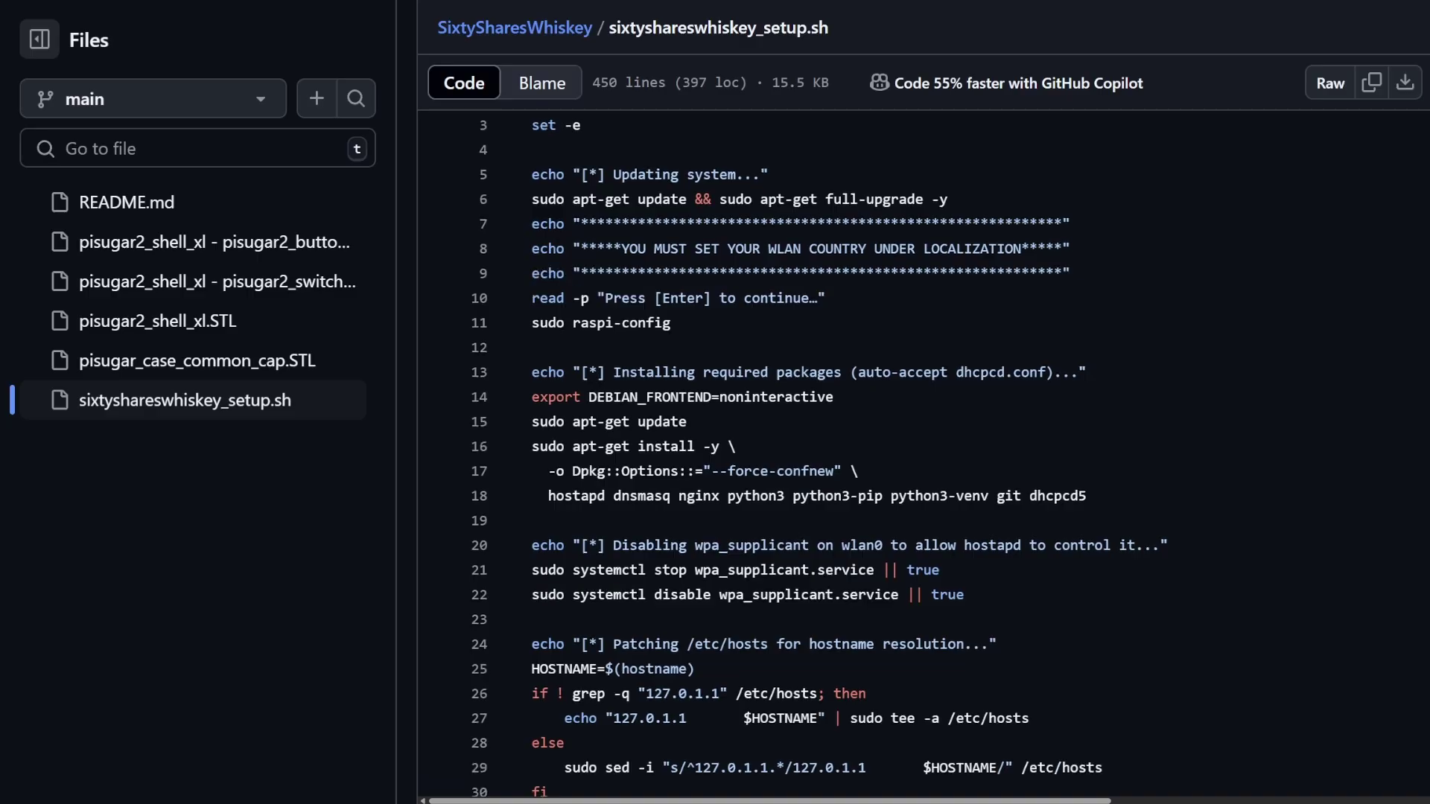
Step: Scroll down through the sixtyshareswhiskey_setup.sh script in GitHub's code view
scroll(849, 447, "down", 1)
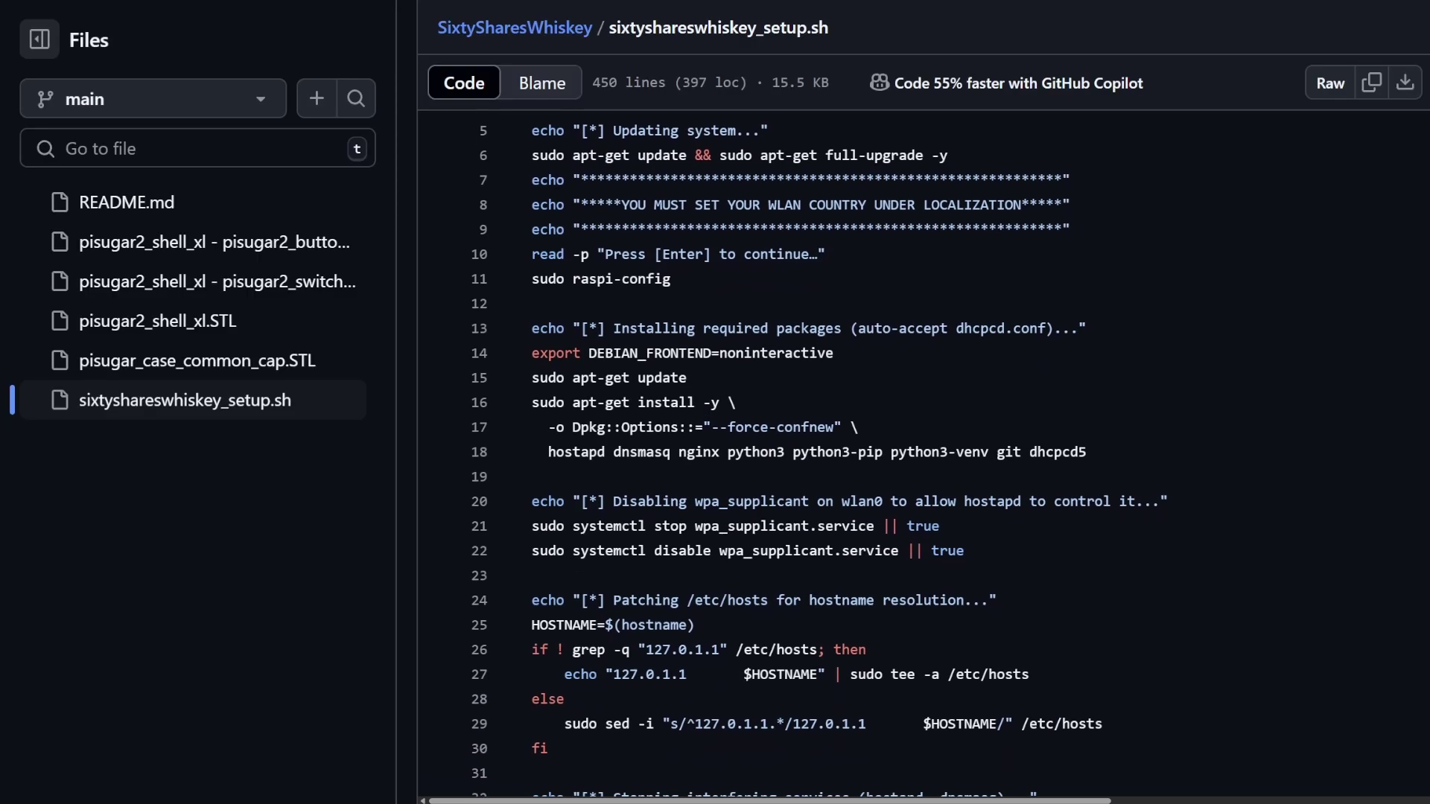
scroll(849, 447, "down", 2)
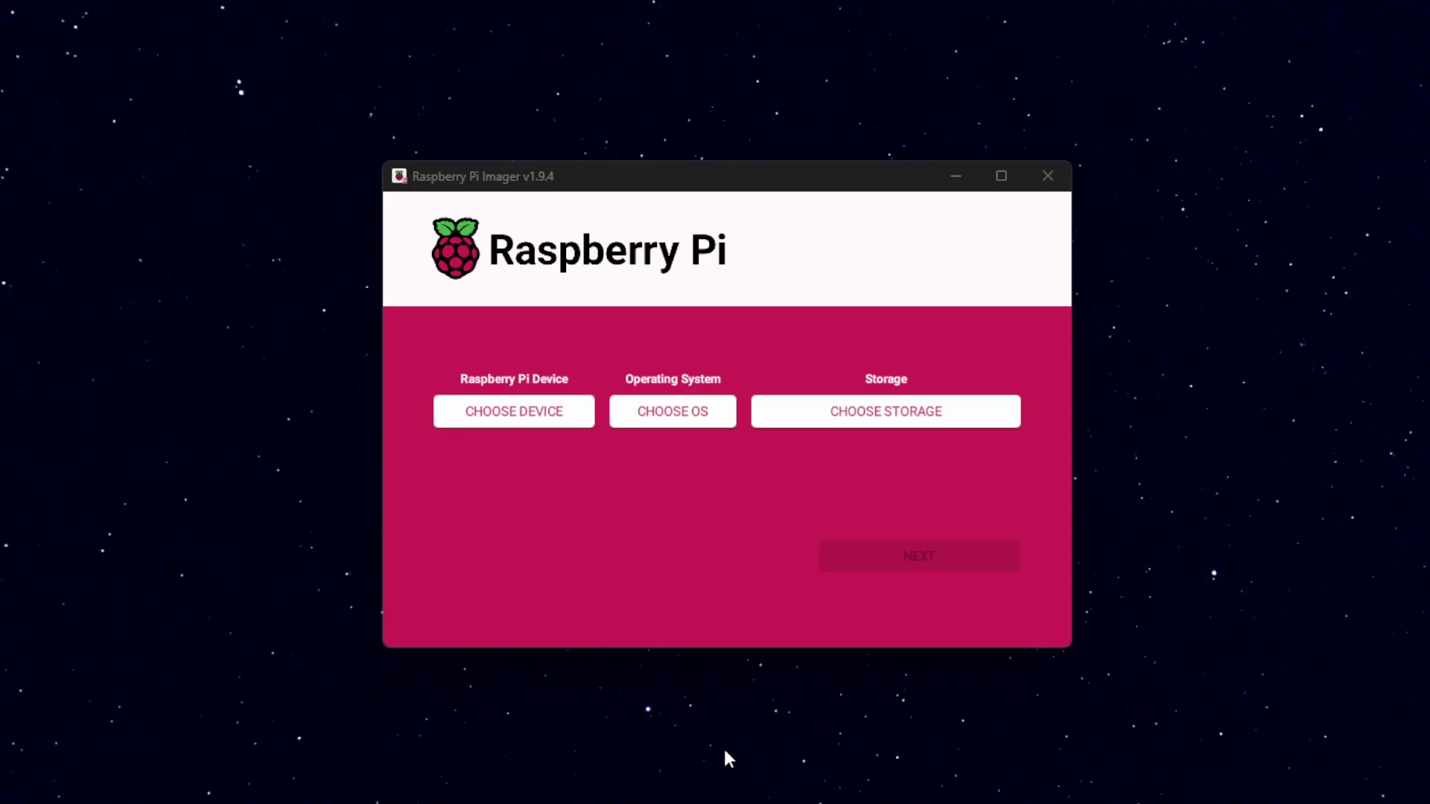
Step: Choose No filtering as the device, then Raspberry Pi OS Lite (64-bit) under Raspberry Pi OS (other)
left_click(517, 412)
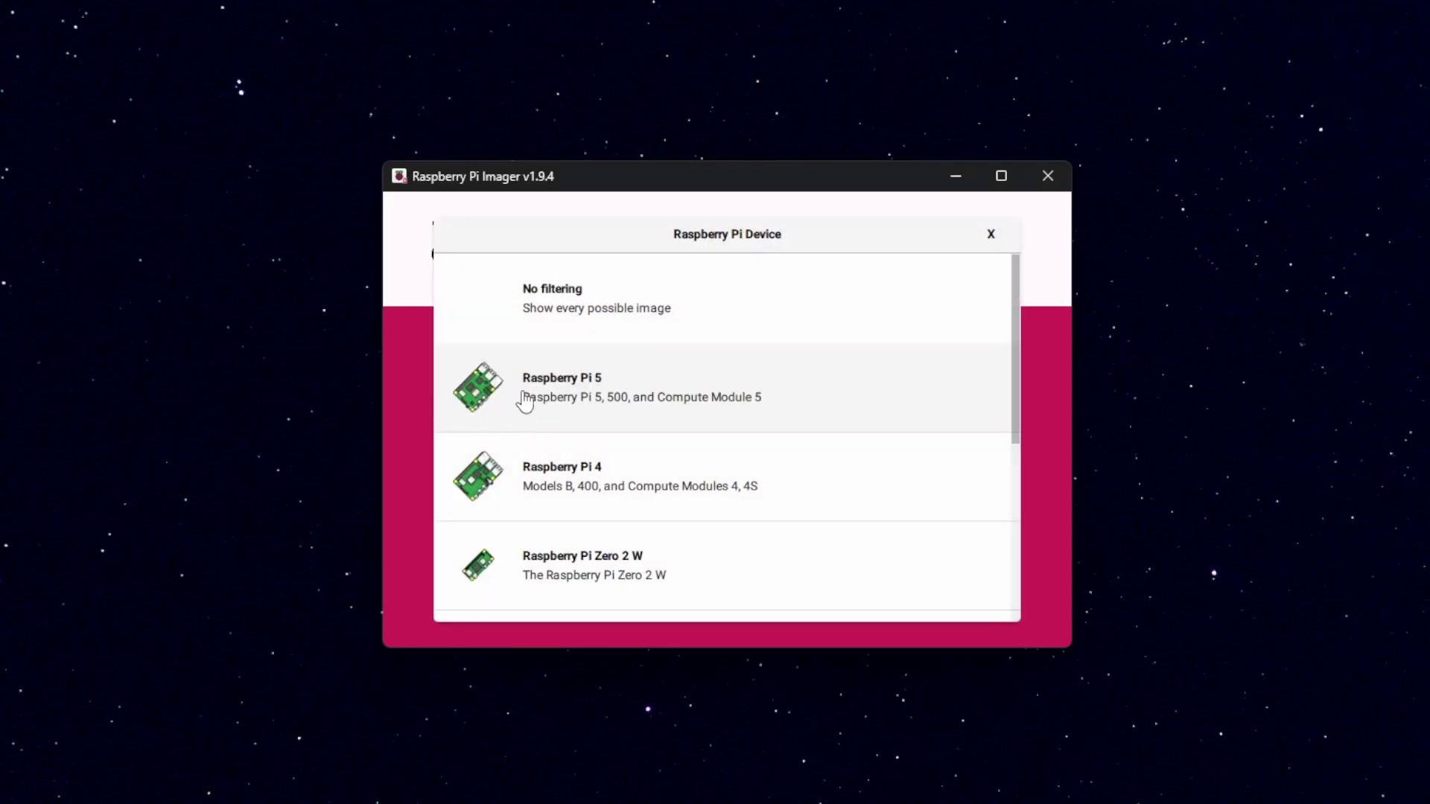
left_click(634, 330)
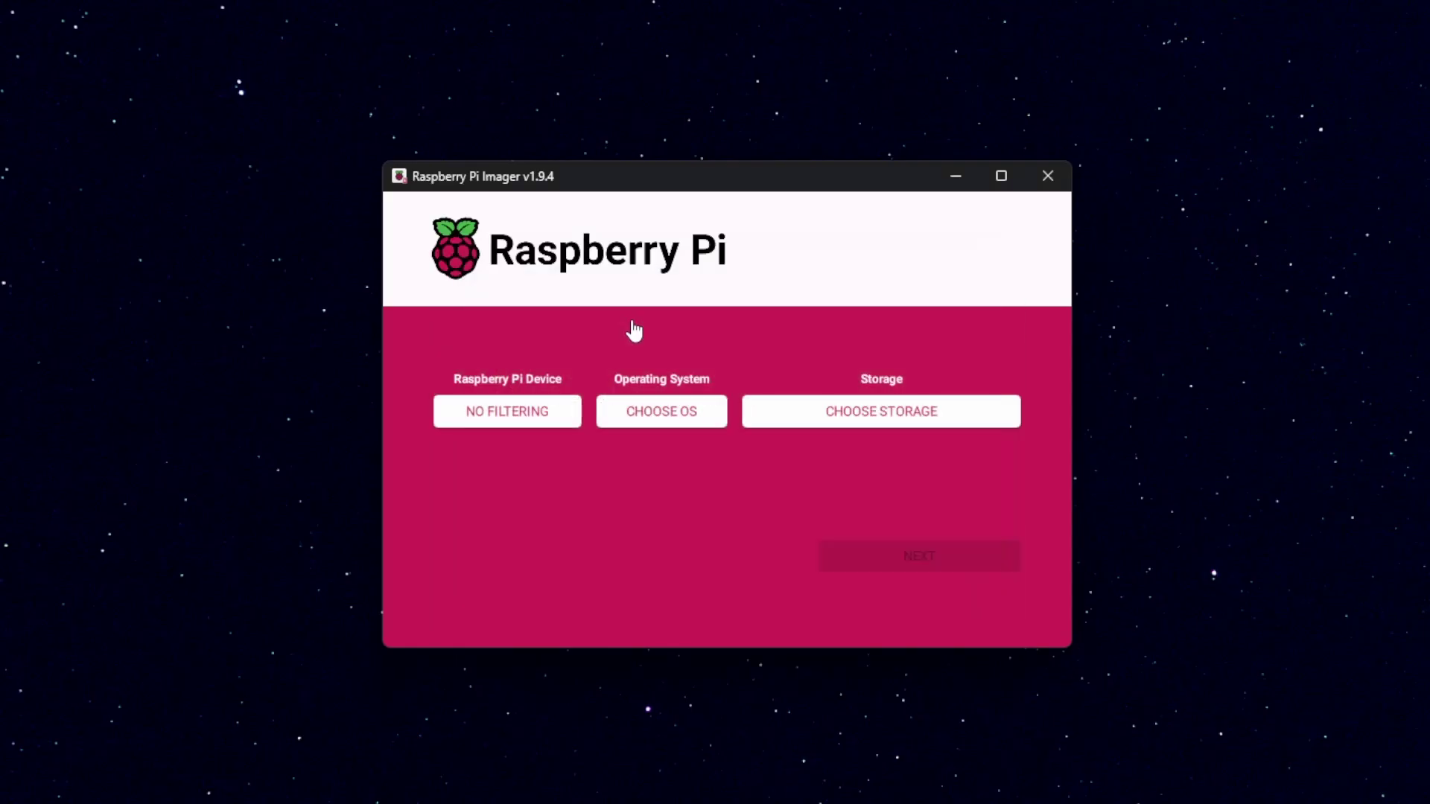
left_click(663, 409)
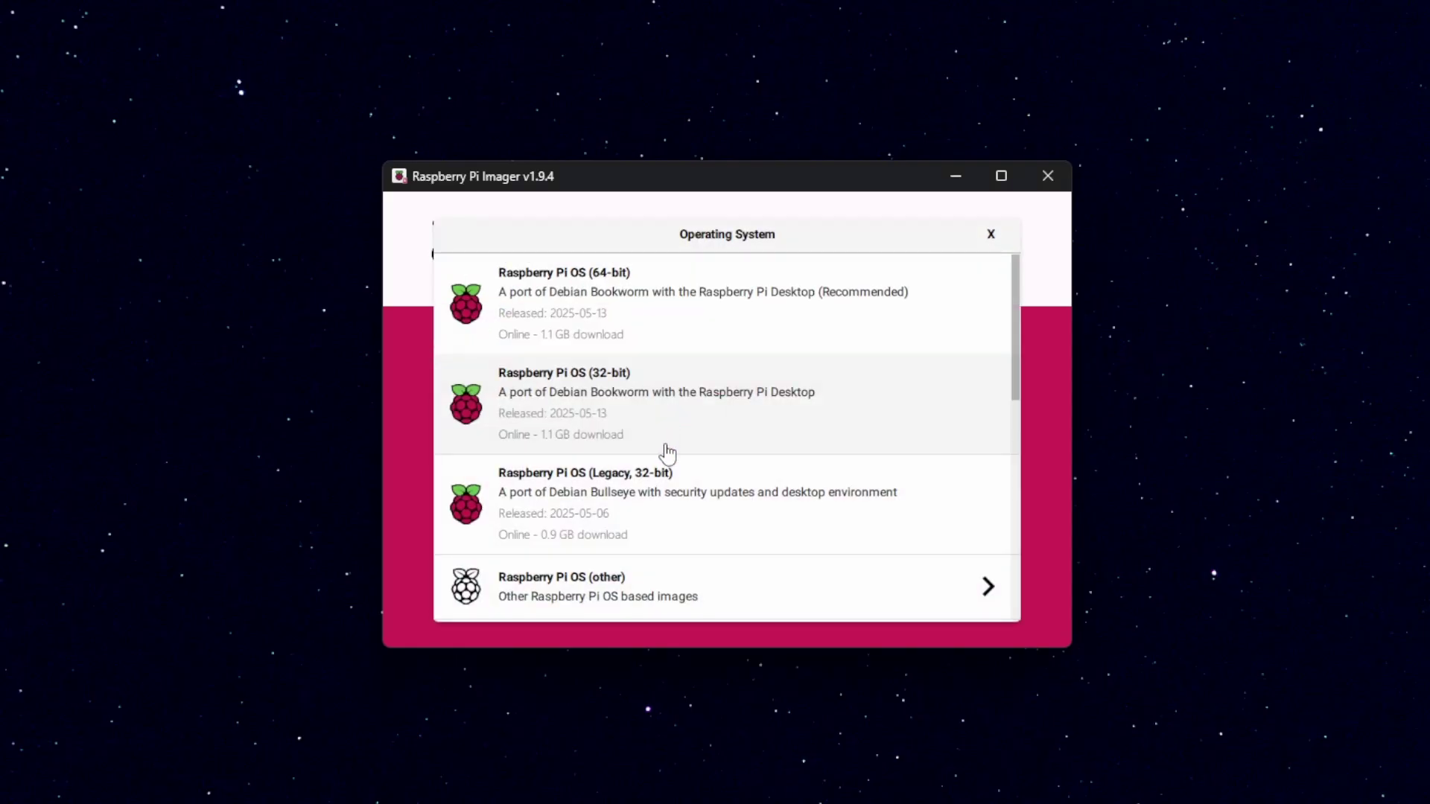
scroll(664, 451, "down", 2)
left_click(792, 475)
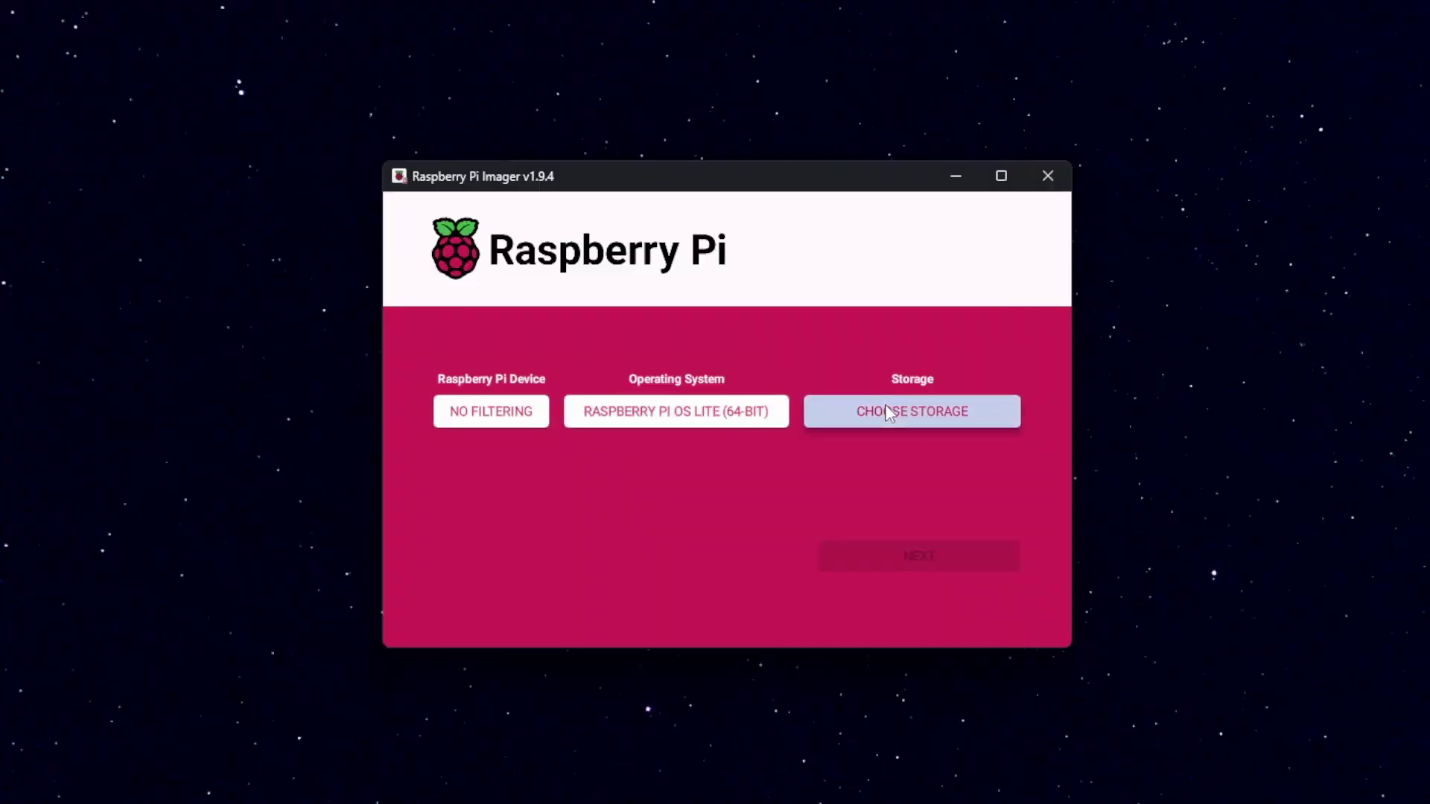
Step: Target the 32 GB USB device and save customisation: hostname SixtySharesWhiskey, SSH with password authentication
left_click(886, 414)
left_click(833, 318)
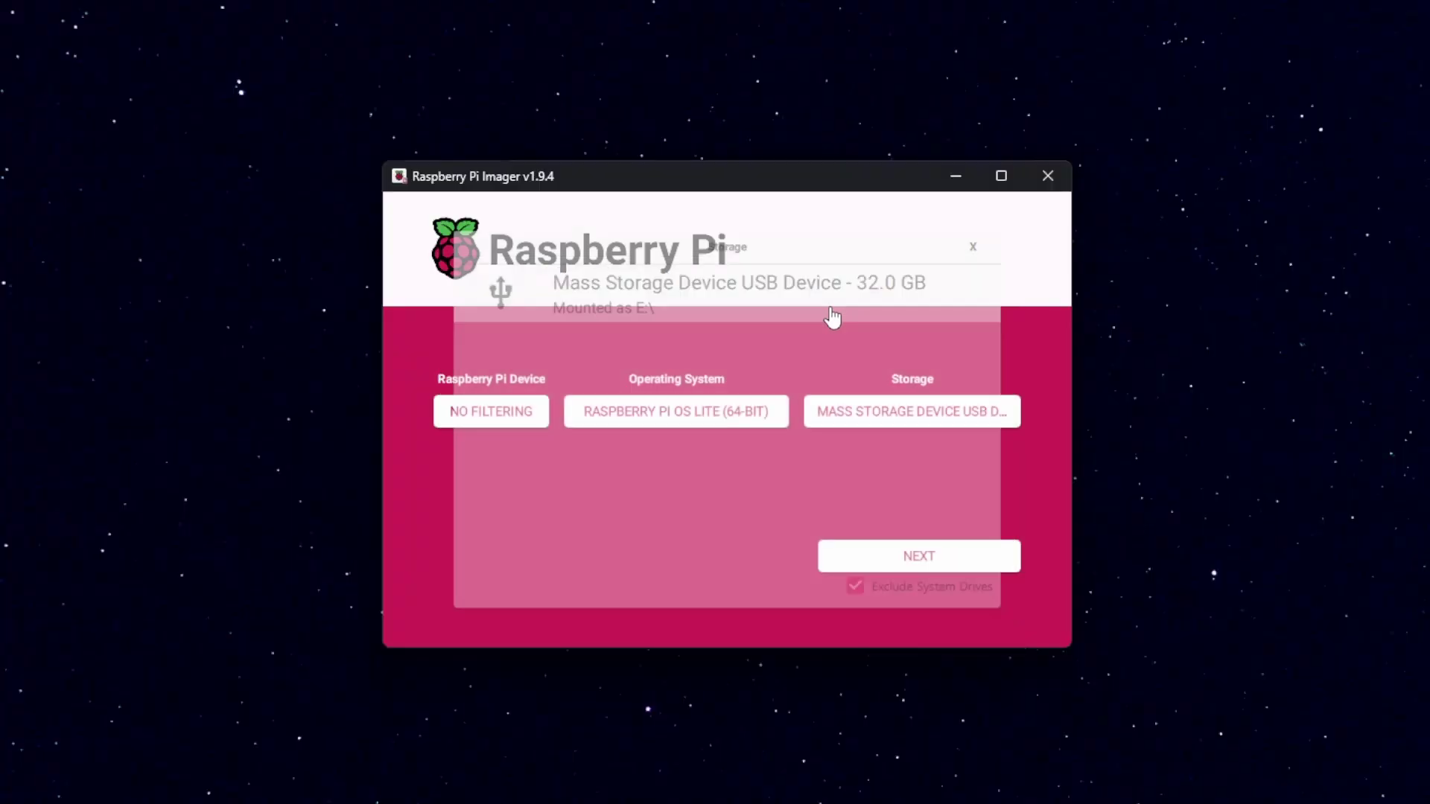
left_click(920, 566)
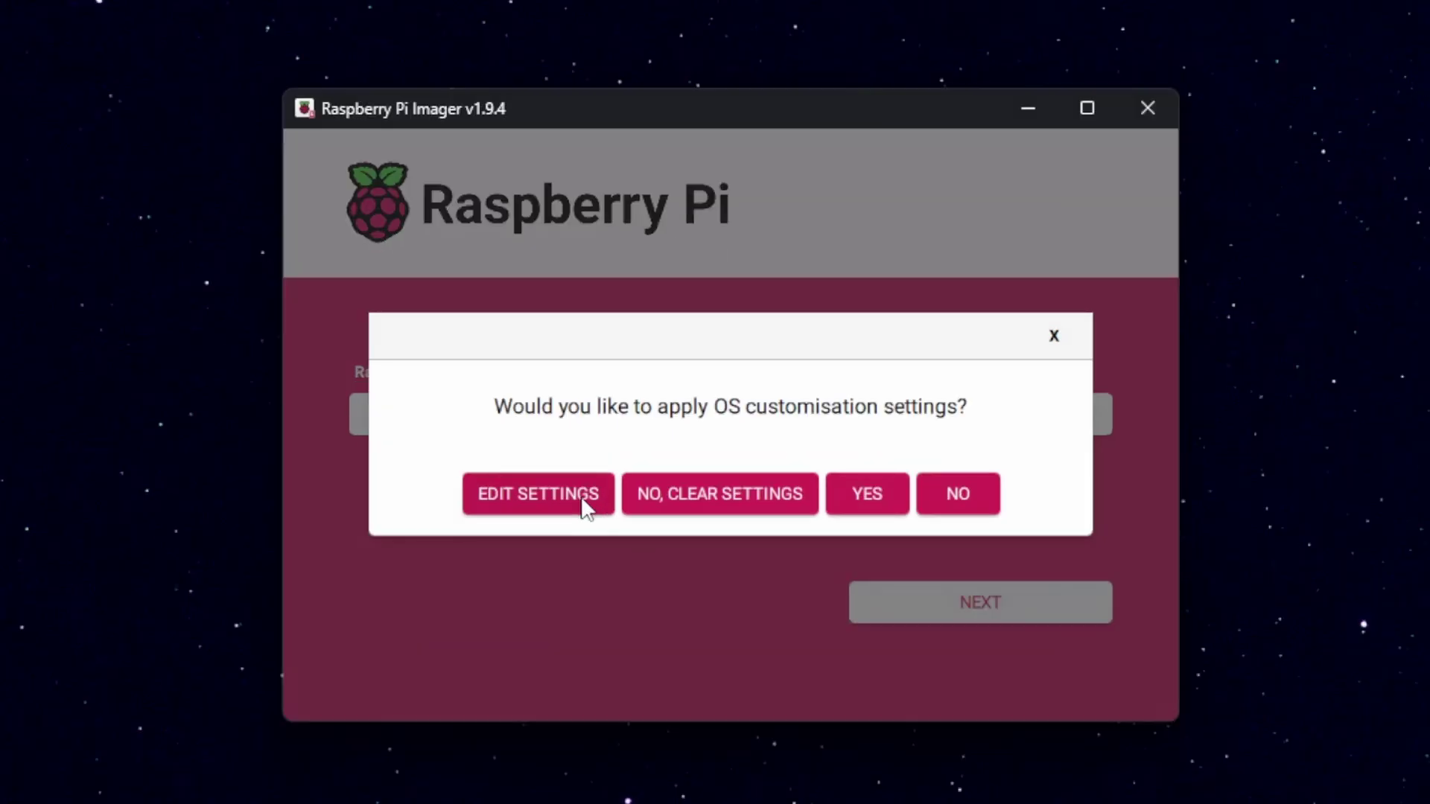
left_click(585, 507)
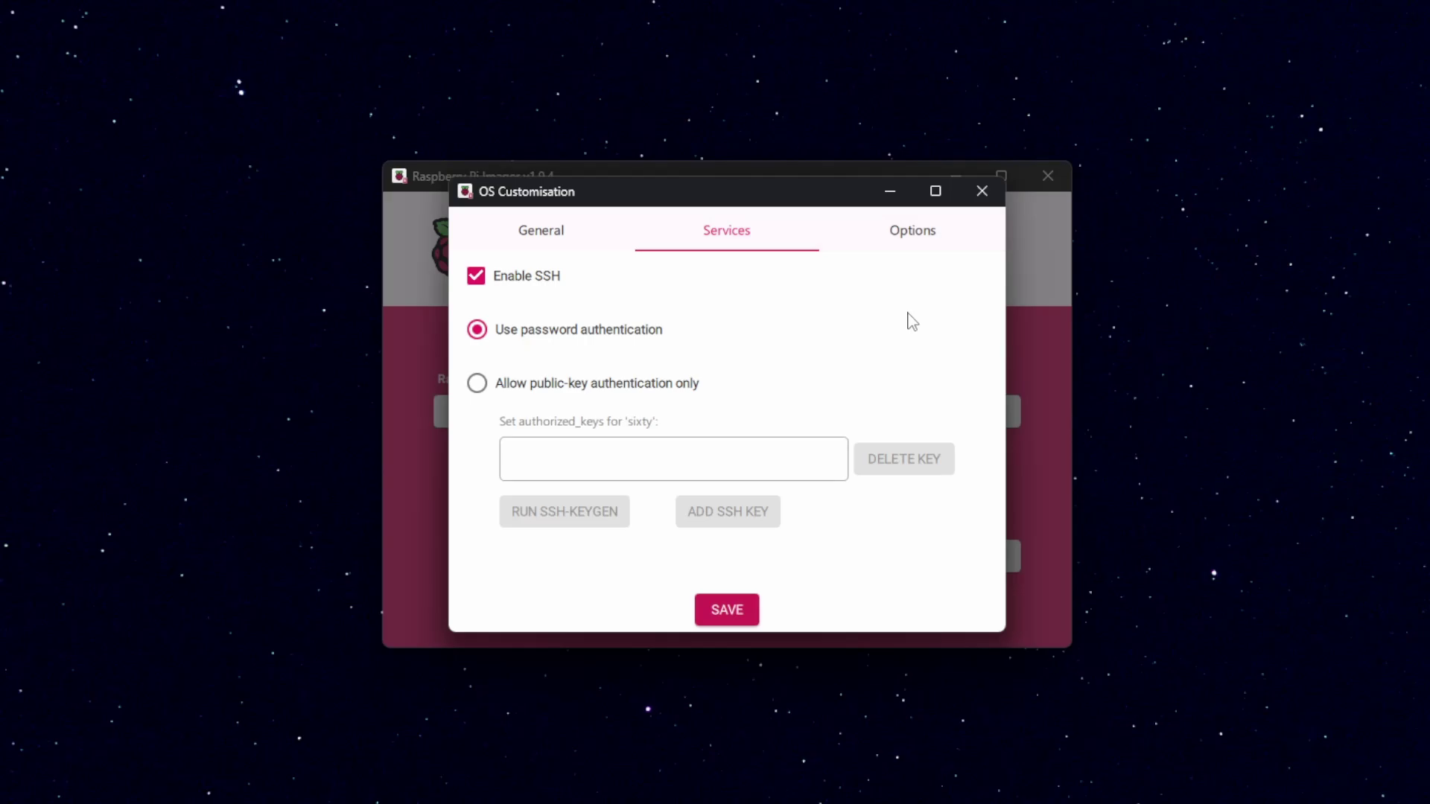
left_click(738, 613)
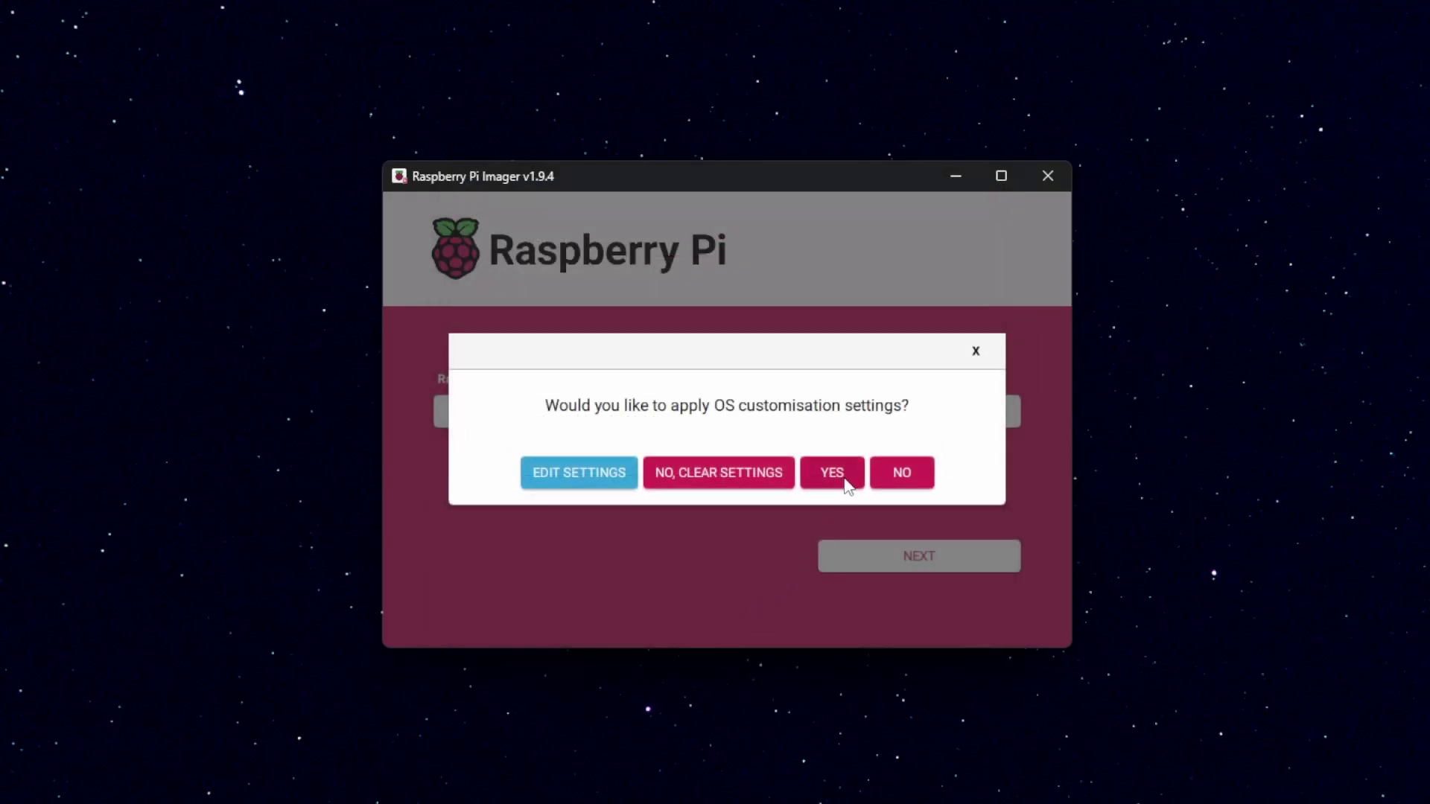
Step: Apply the customisation and confirm erasing the USB device to start writing Pi OS Lite
left_click(848, 484)
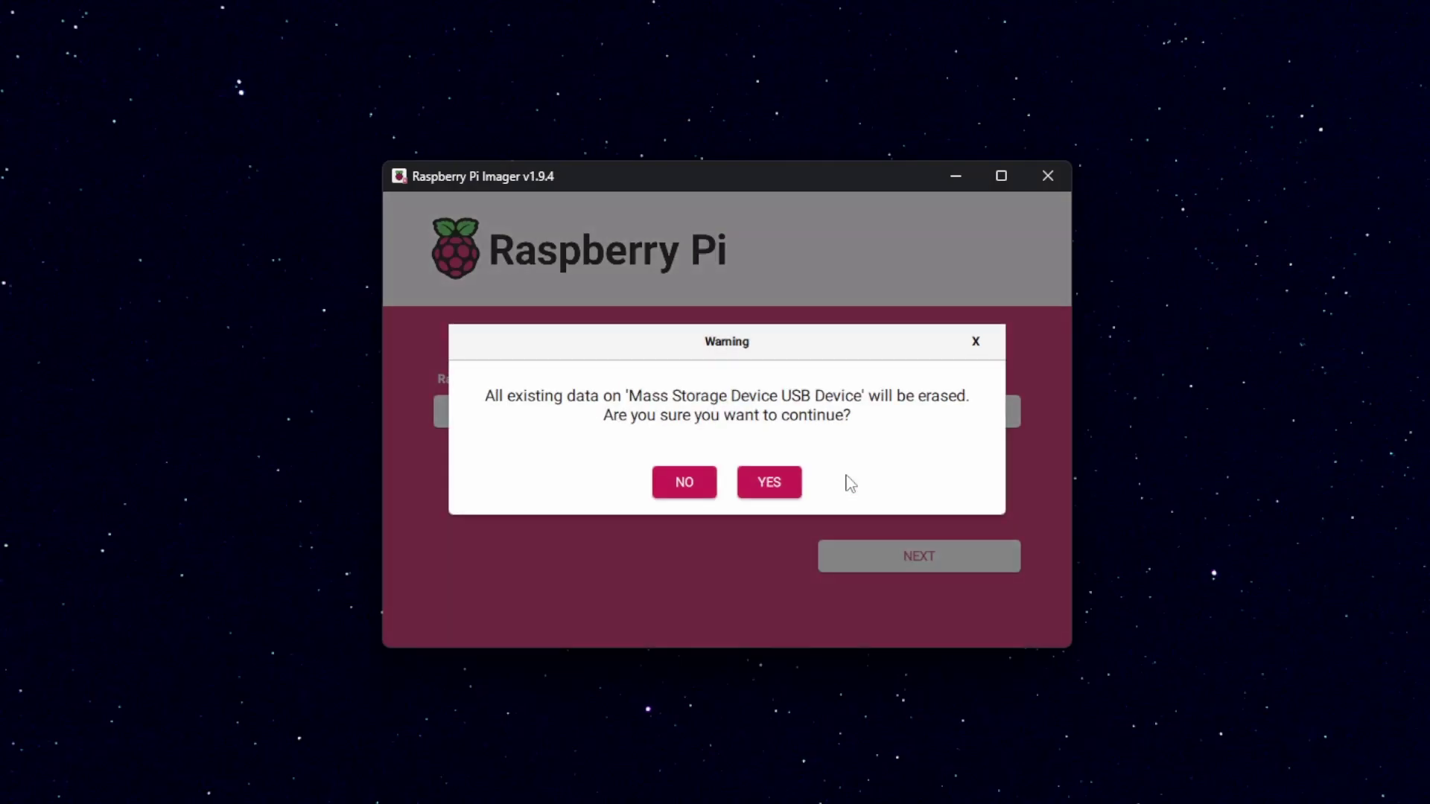
left_click(800, 494)
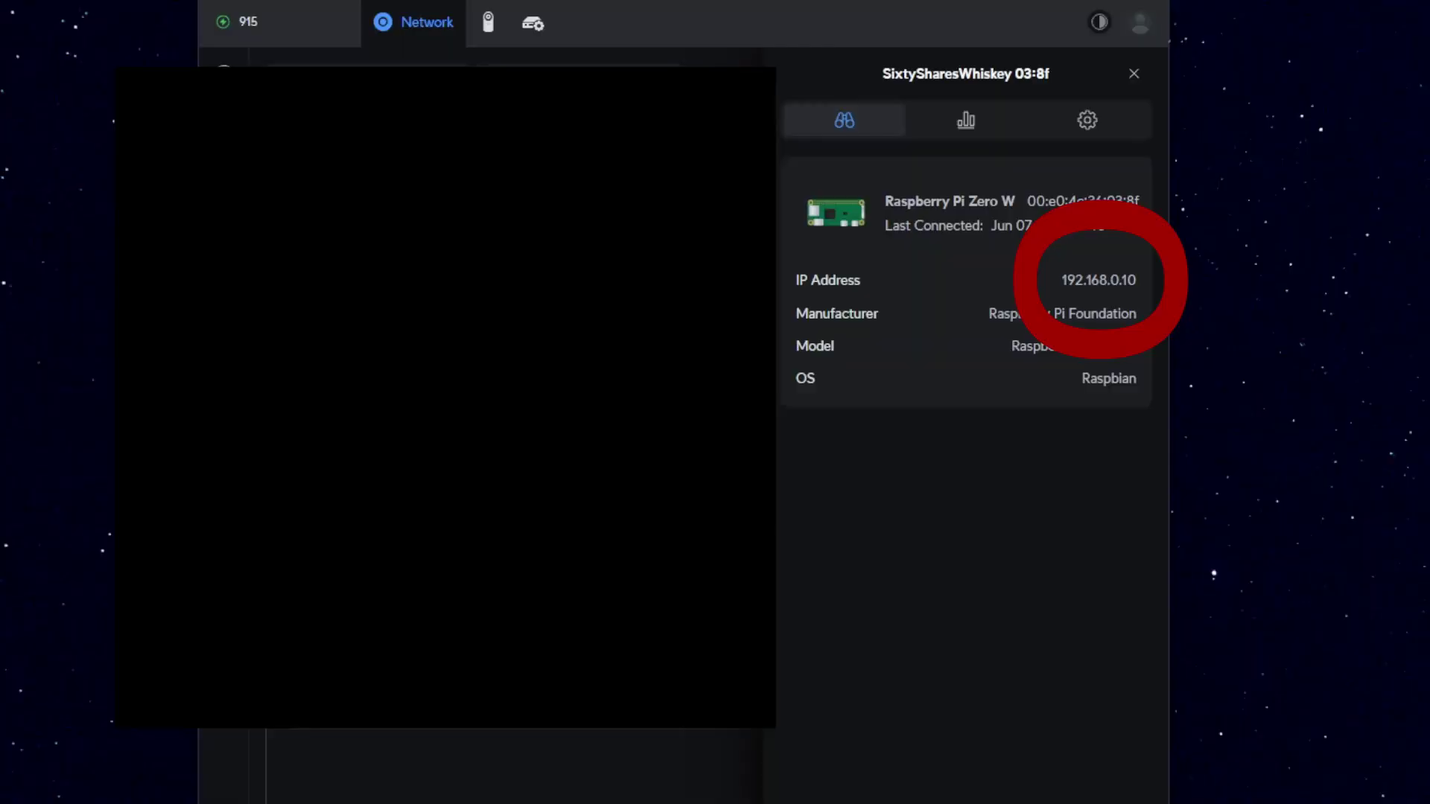
Step: Select the Pi Zero's IP address 192.168.0.10 in the router app's device details
left_click_drag(1060, 280, 1138, 281)
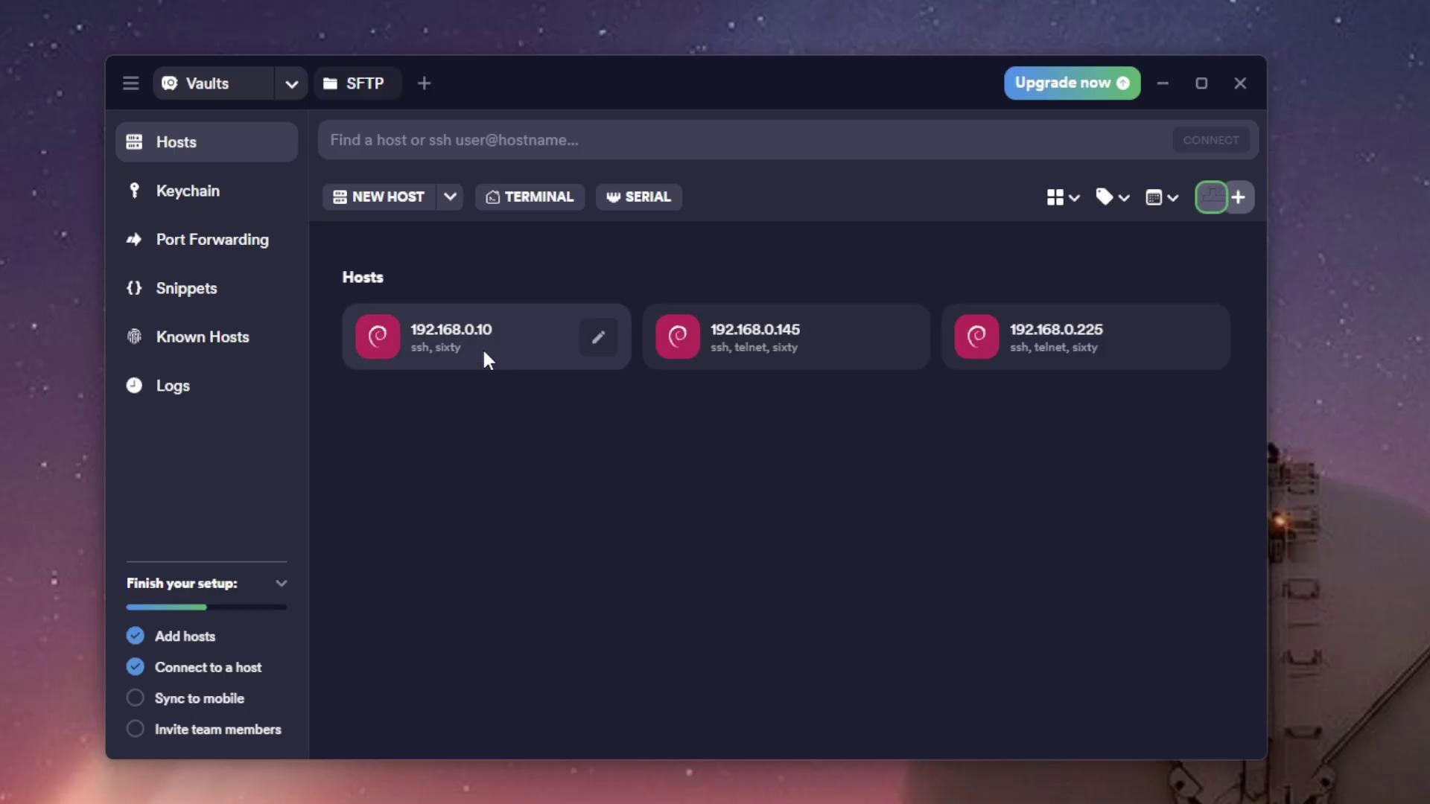
Step: Connect to host 192.168.0.10 over SSH in Termius and log in with the Pi's password
double_click(485, 348)
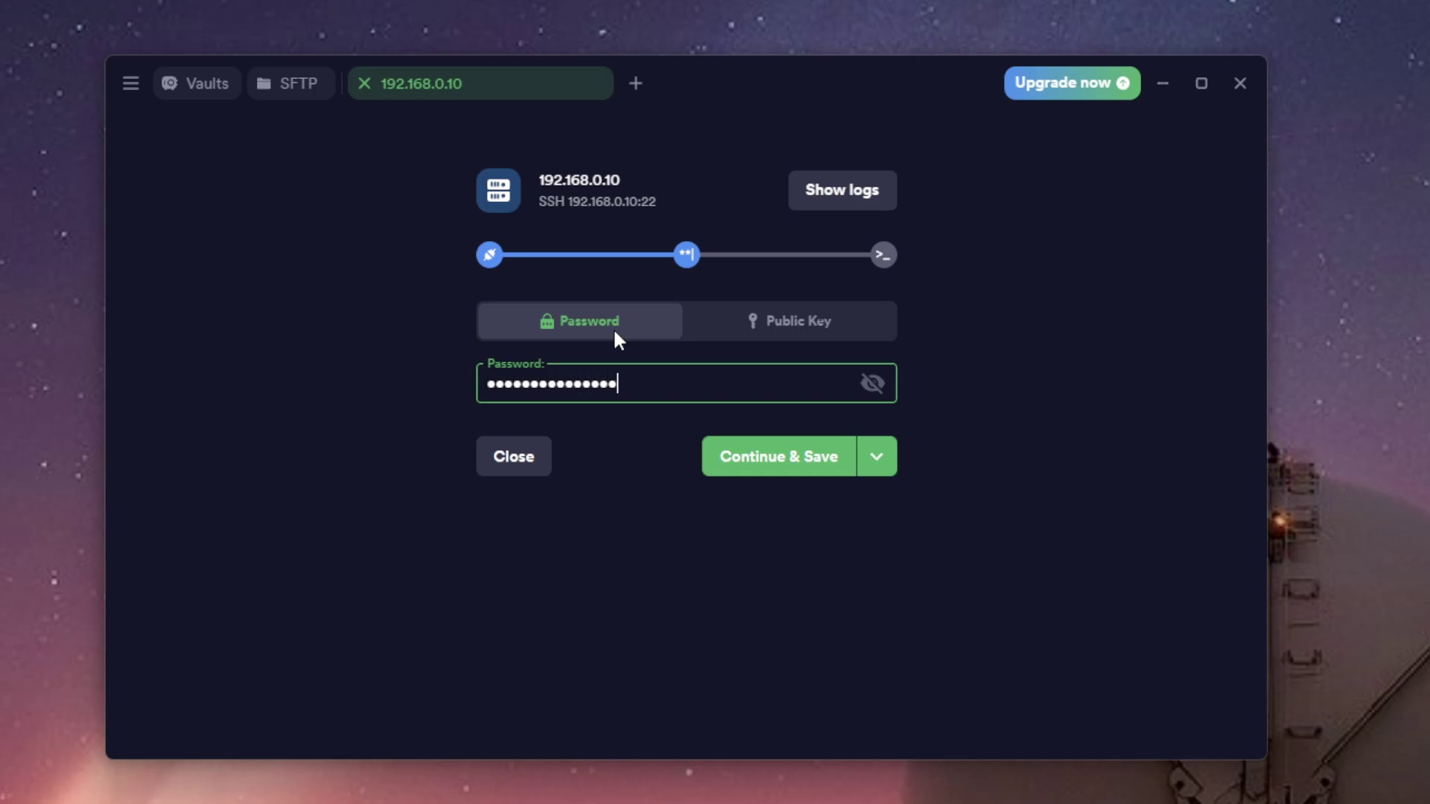
key("Return")
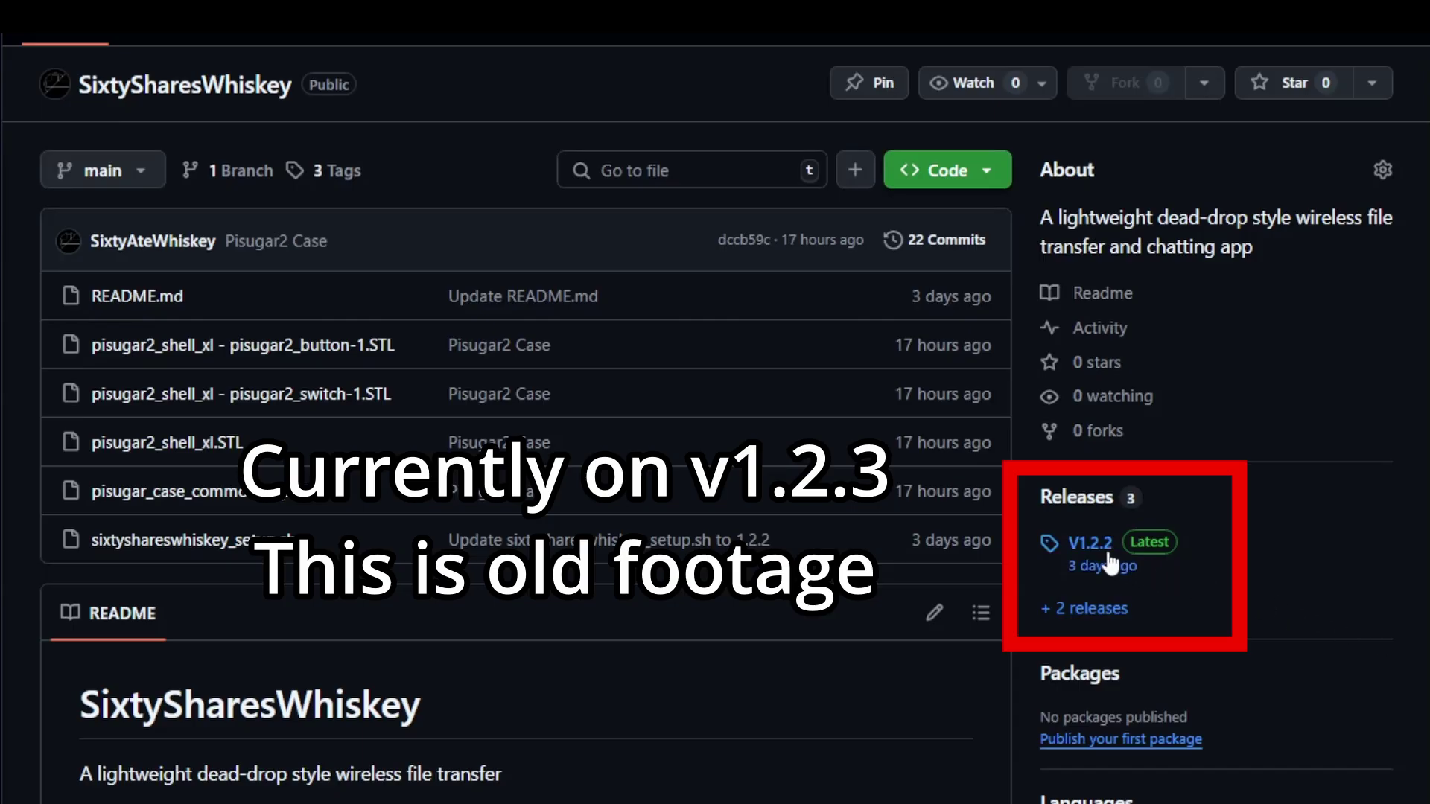
Step: Download sixtyshareswhiskey_setup.sh from the V1.2.2 release and open it with Notepad++
left_click(1108, 552)
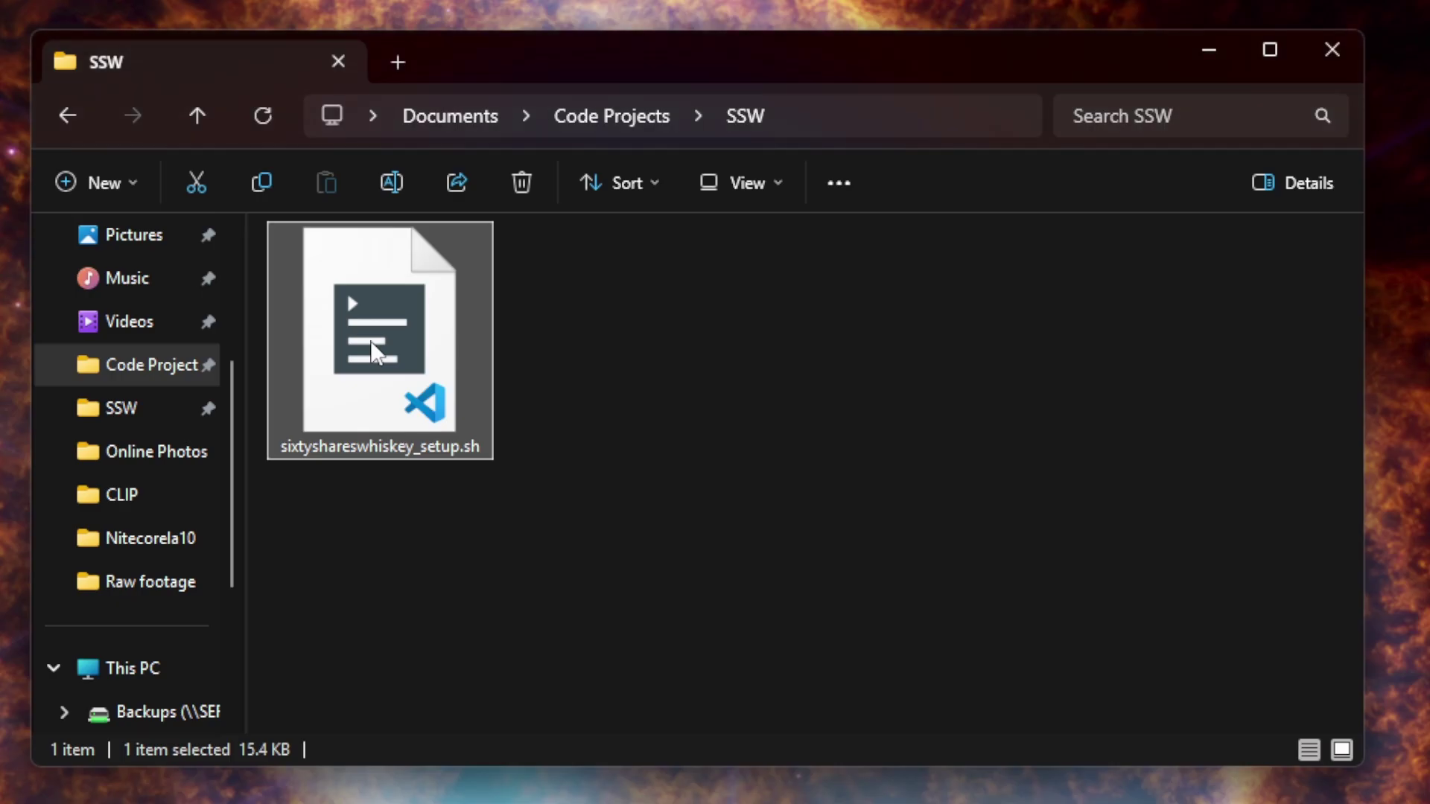
right_click(370, 341)
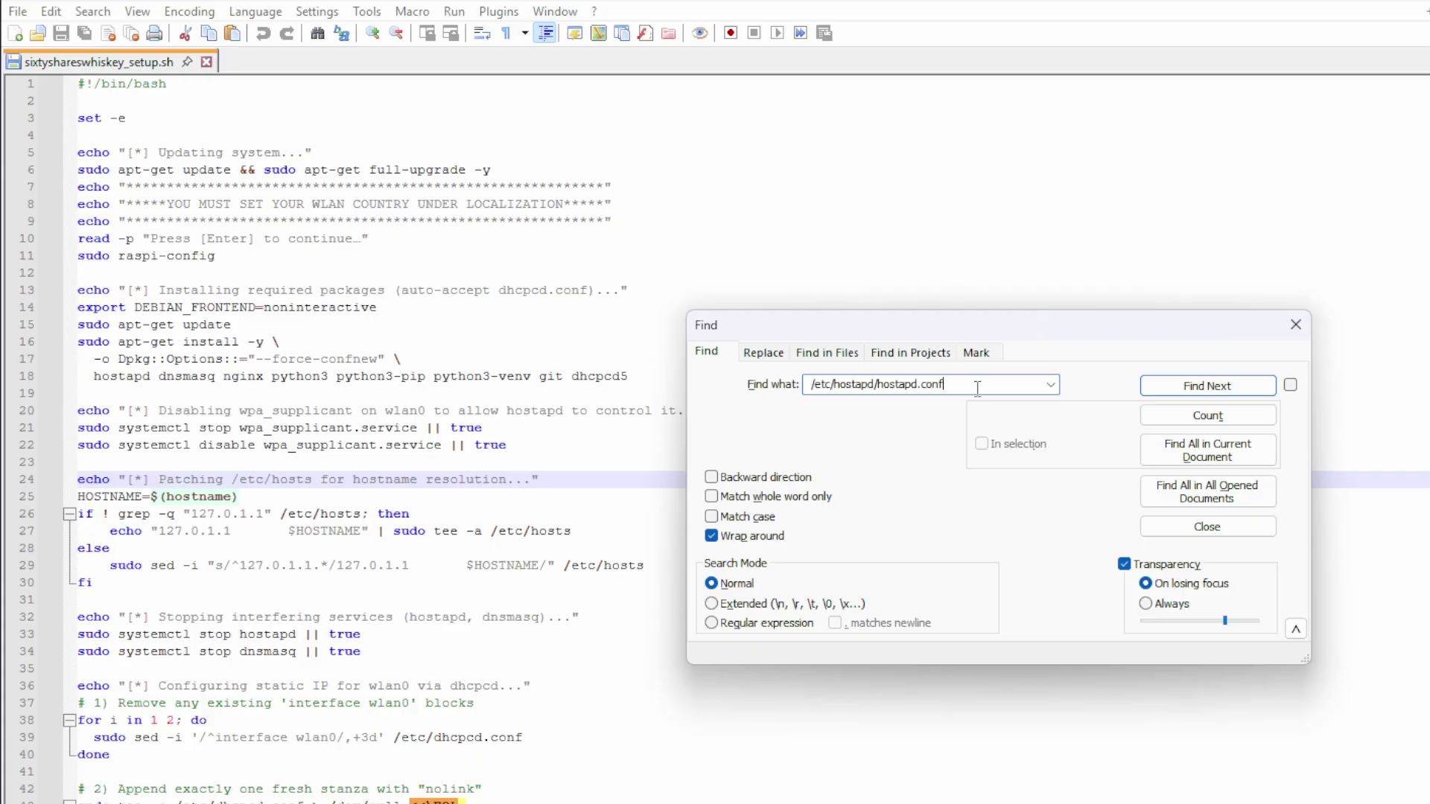
Step: Jump to the /etc/hostapd/hostapd.conf section and select the country_code=US and ssid=SixtySharesWhiskey lines
left_click(1175, 386)
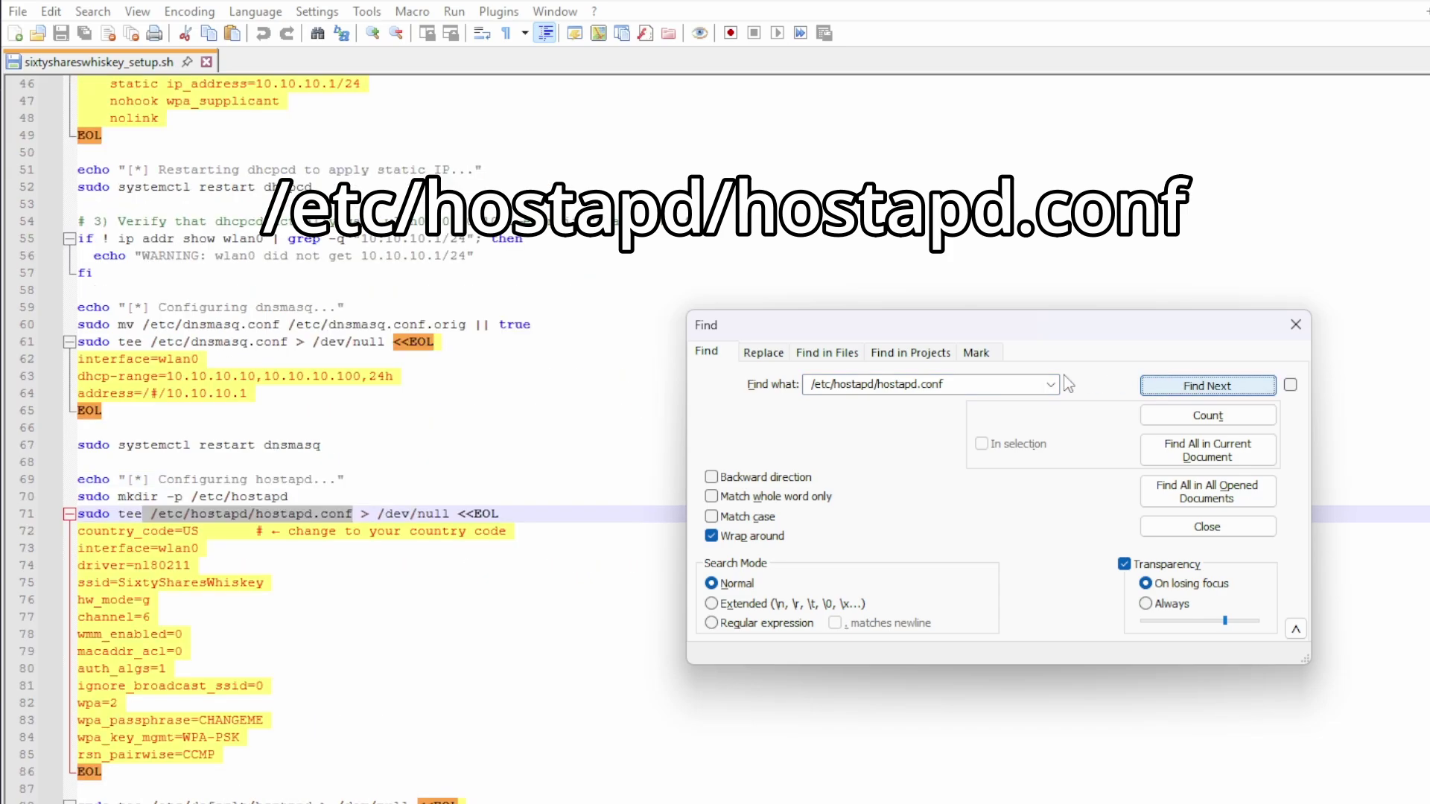
key("Escape")
left_click_drag(214, 531, 149, 528)
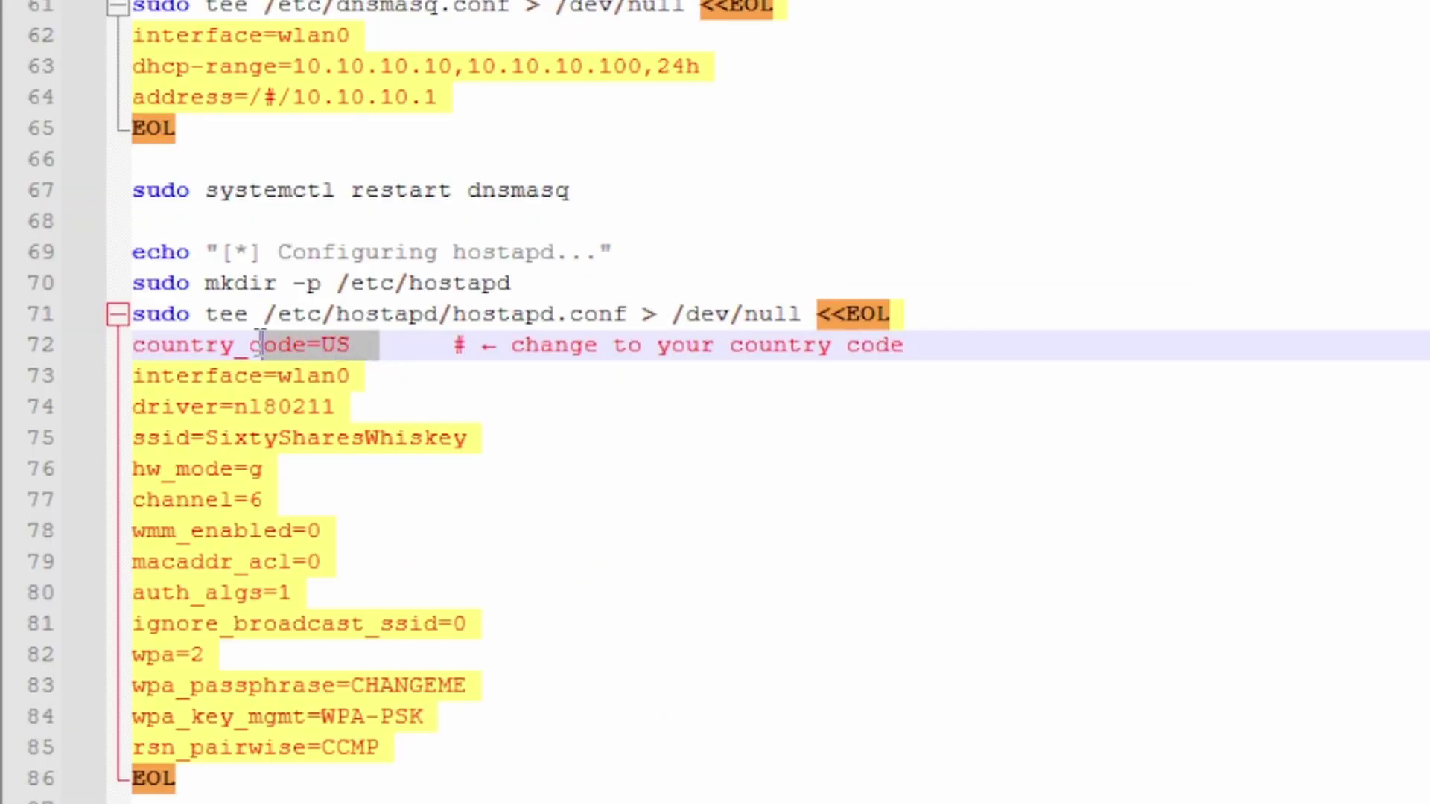
left_click_drag(261, 337, 131, 345)
left_click_drag(482, 441, 135, 444)
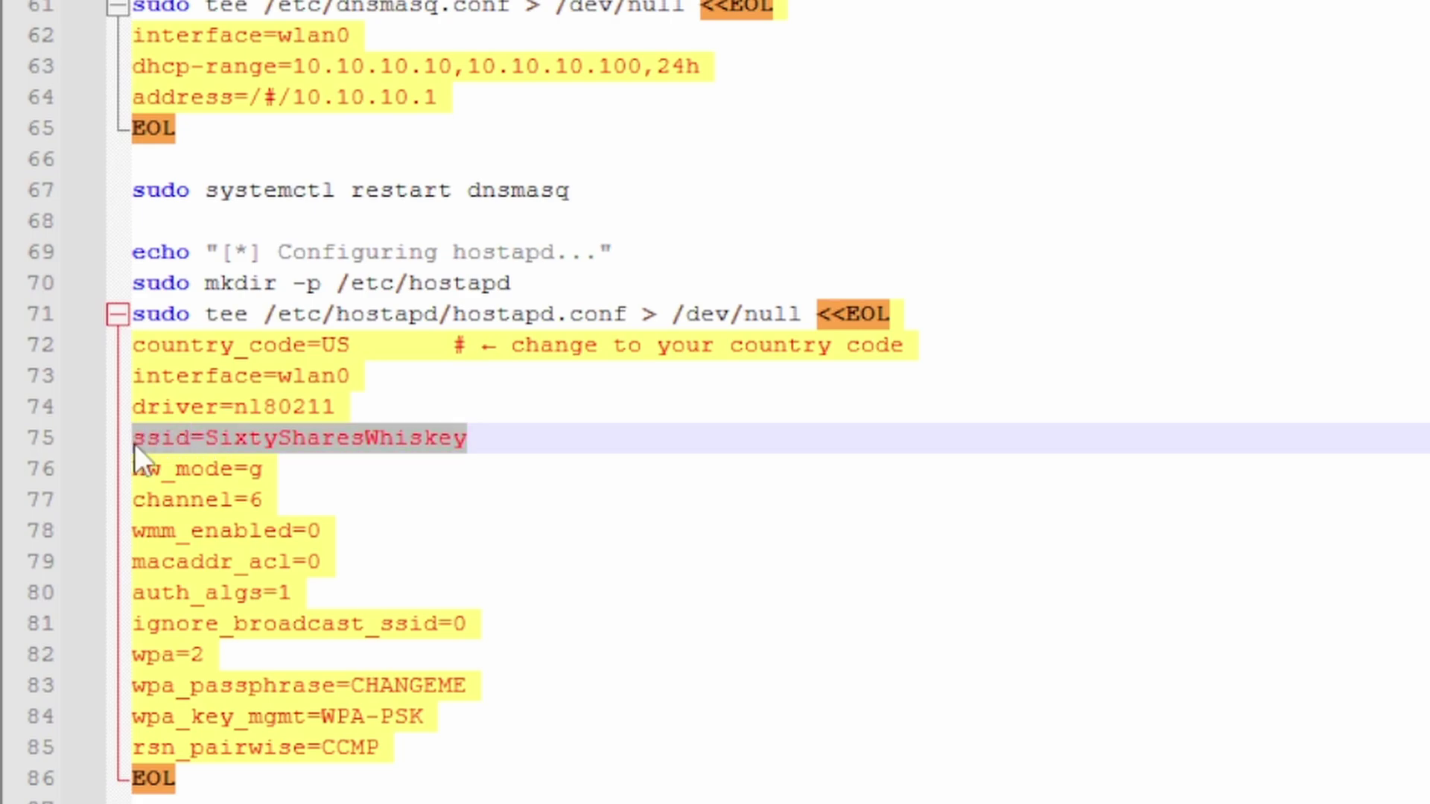
Step: Replace the CHANGEME wpa_passphrase on line 83 with a new hotspot passphrase
left_click(474, 679)
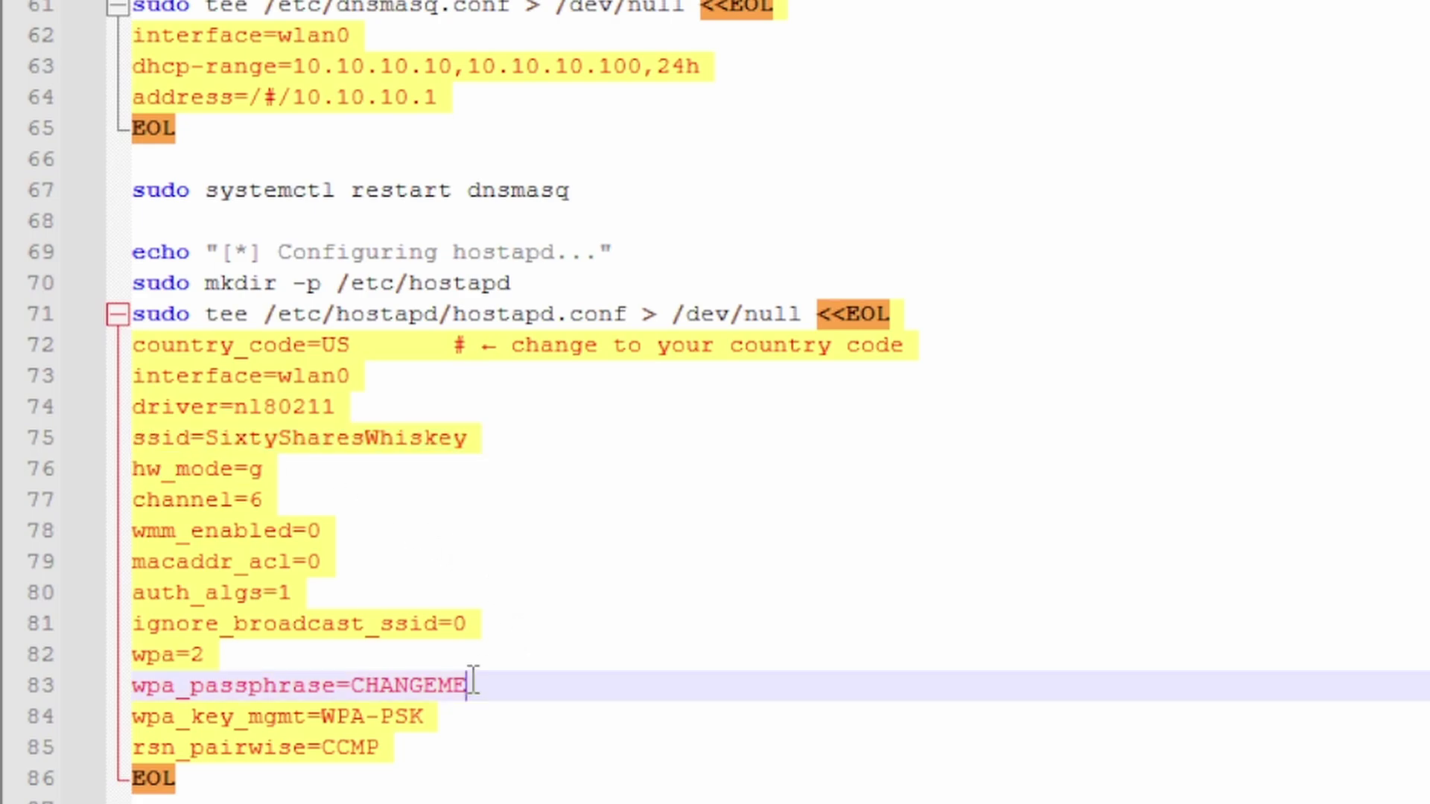
key("BackSpace")
key("BackSpace")
key("BackSpace")
key("BackSpace")
key("BackSpace")
key("BackSpace")
key("BackSpace")
key("BackSpace")
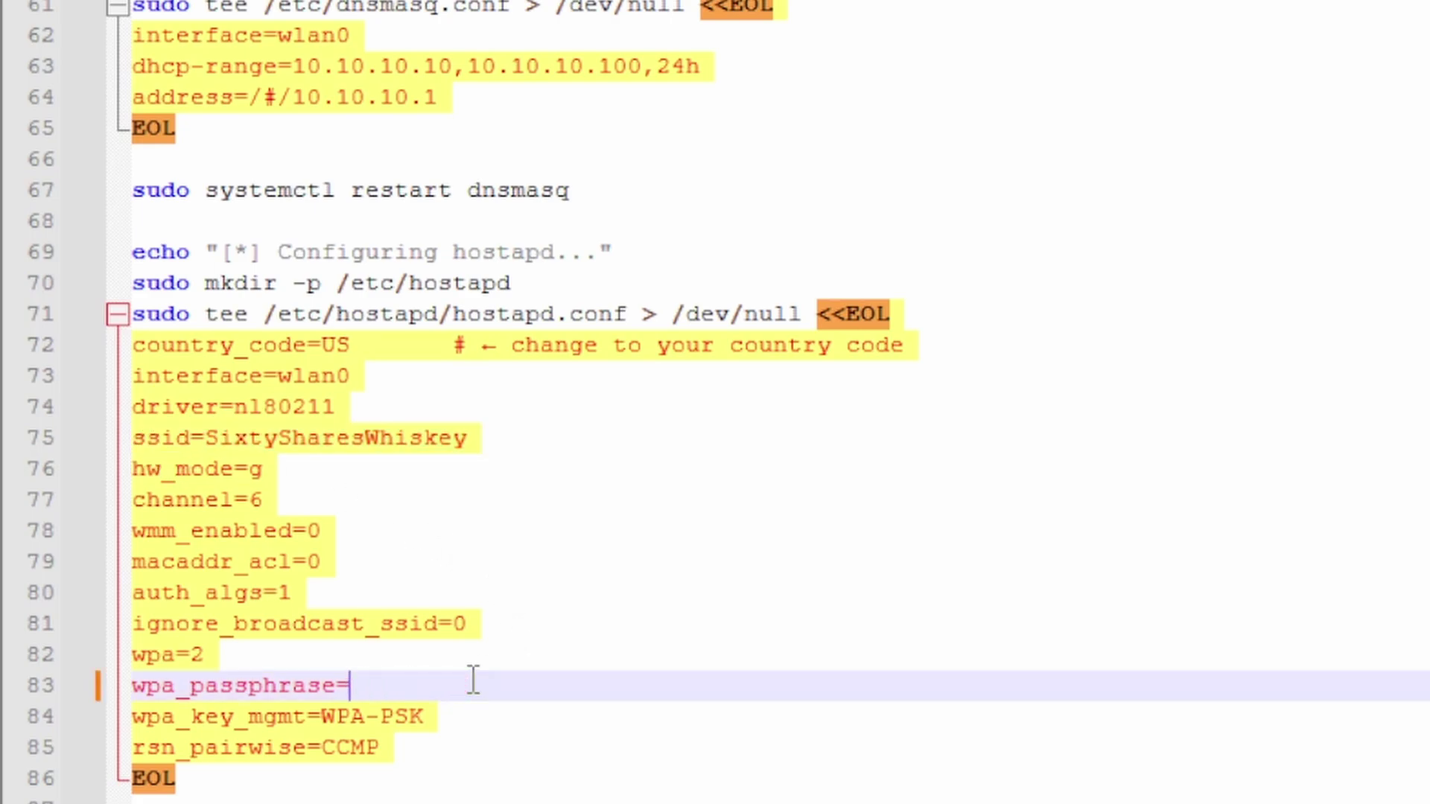
type("SUPERSECRET")
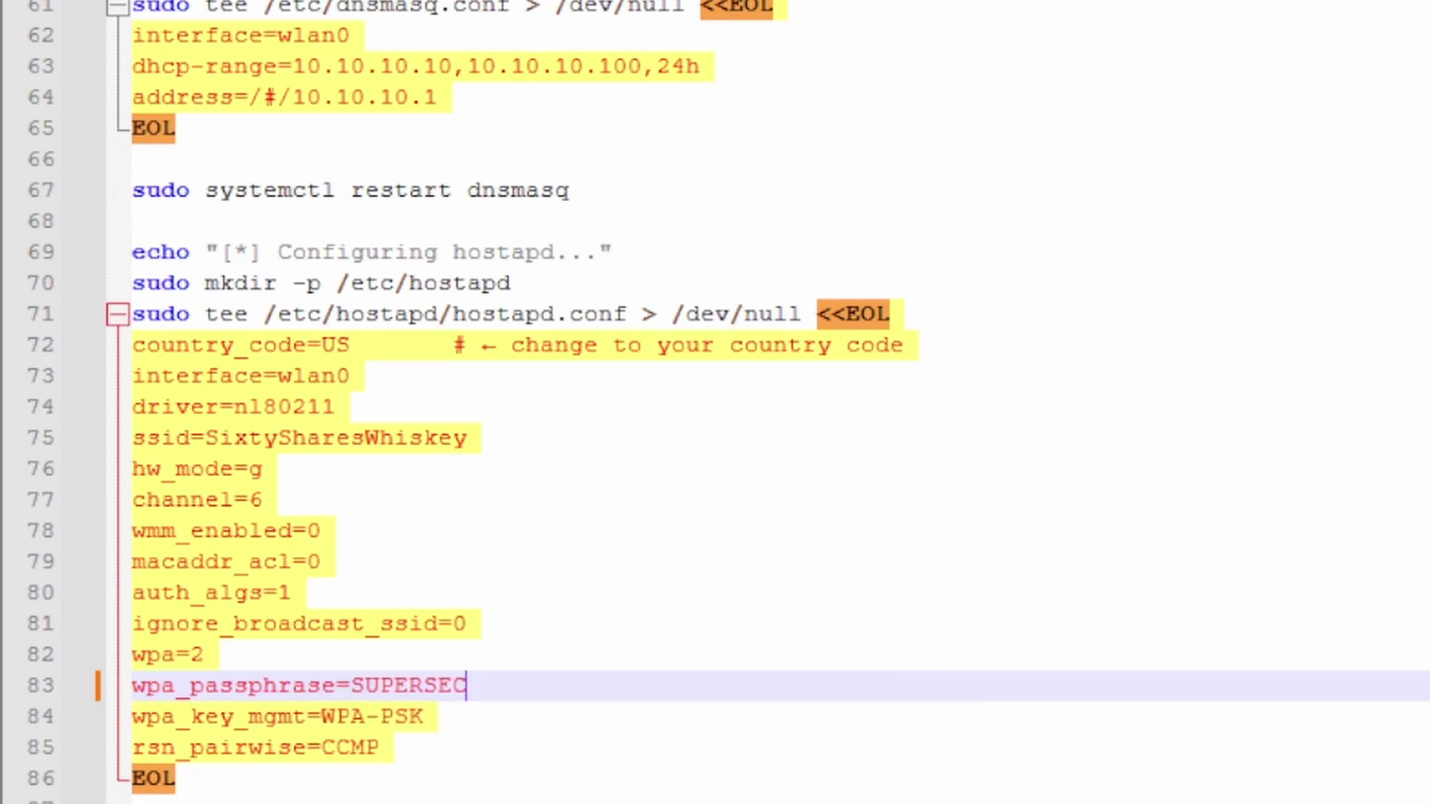
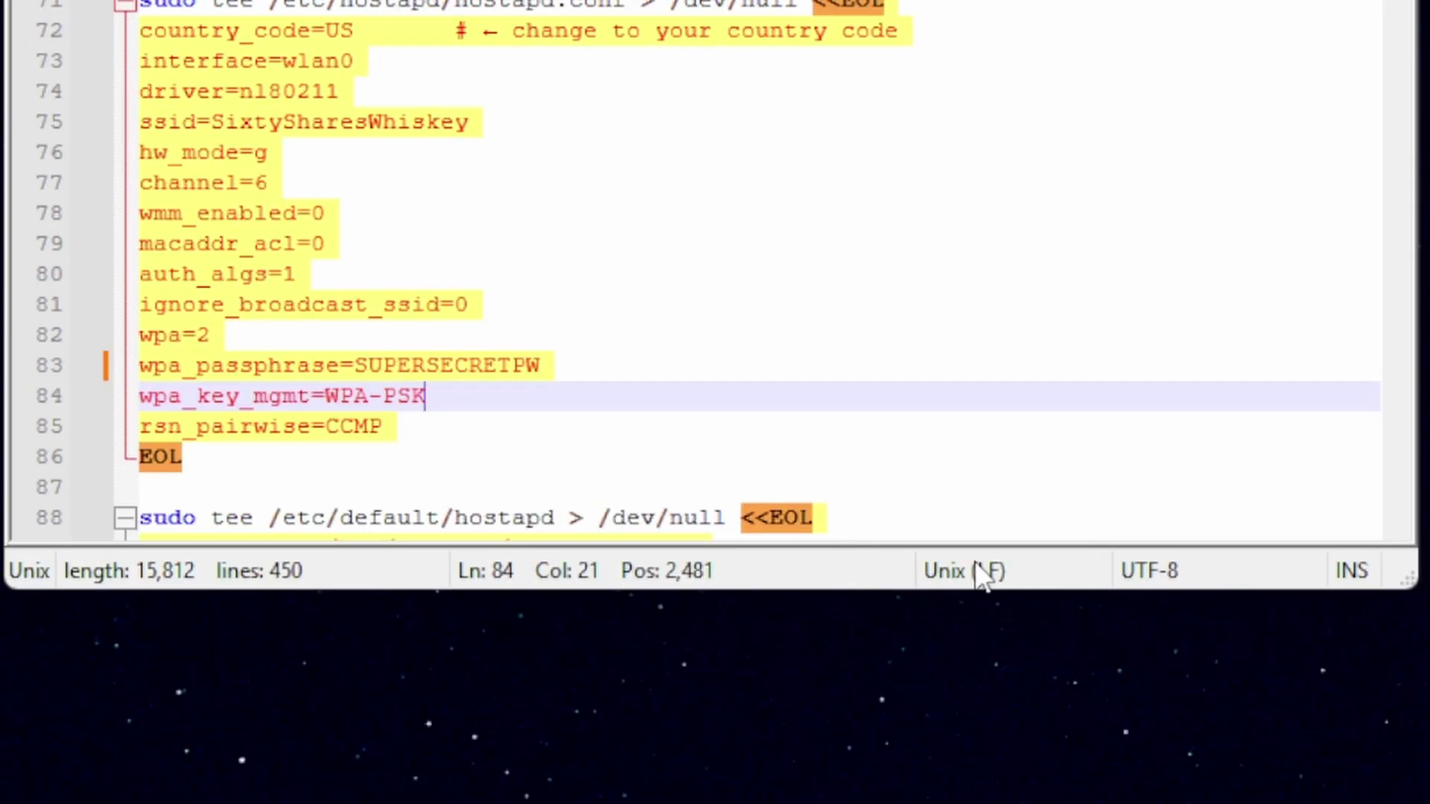
Step: Check in the Notepad++ status bar that the script uses Unix (LF) line endings, changing nothing
right_click(983, 577)
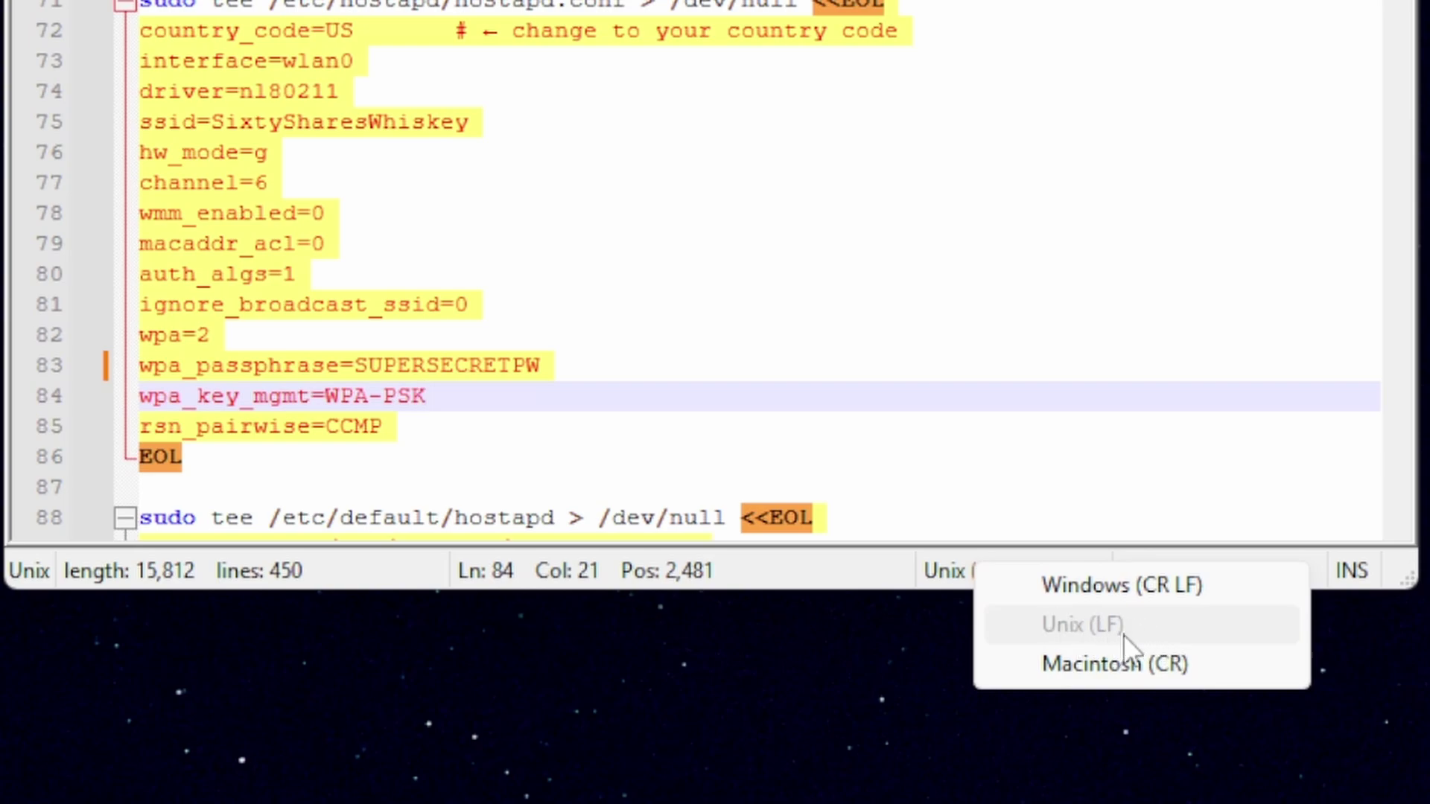
left_click(1060, 393)
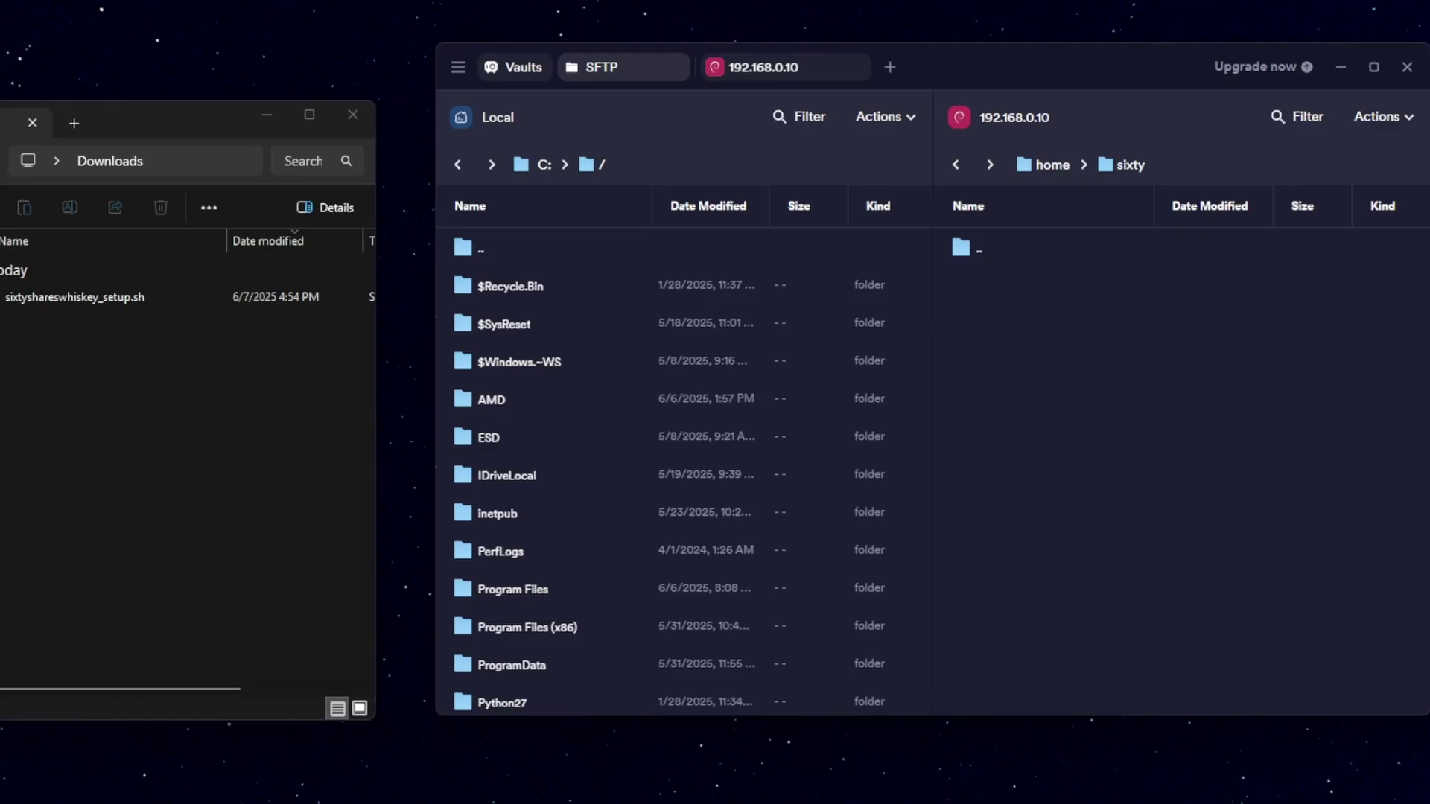
Step: Upload sixtyshareswhiskey_setup.sh to /home/sixty and list it with ls in the SSH terminal
left_click_drag(108, 294, 1125, 315)
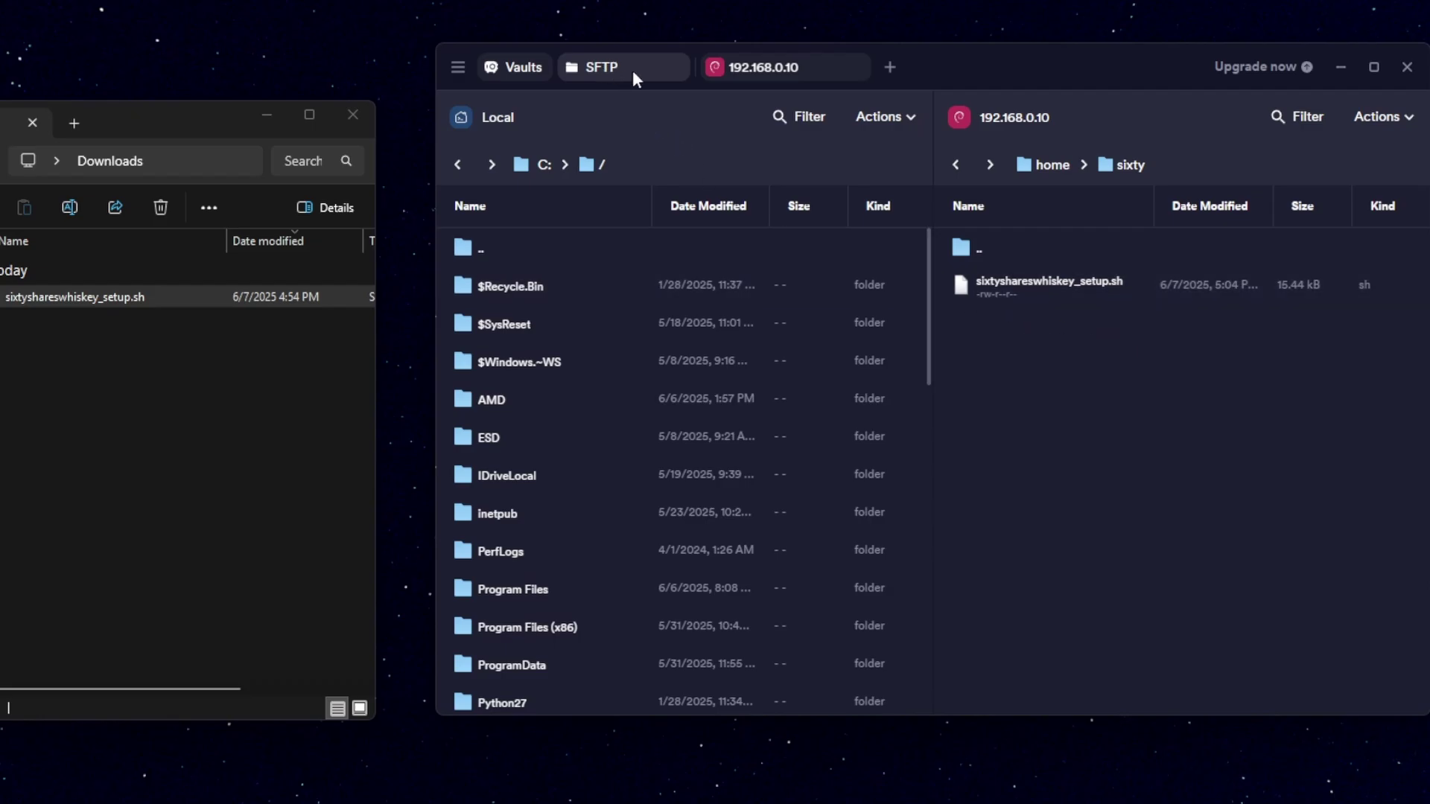
left_click(759, 67)
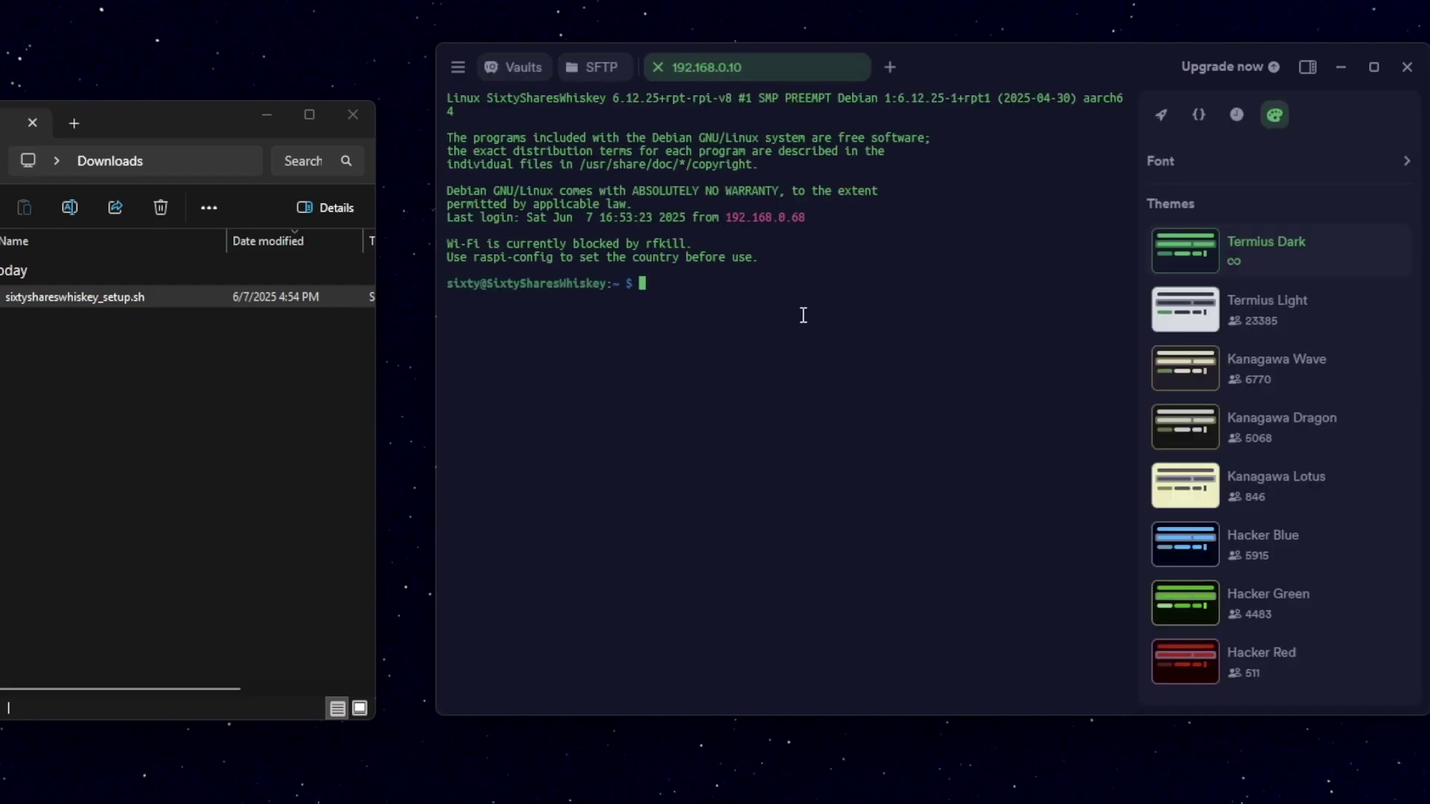
type("ls")
key("Return")
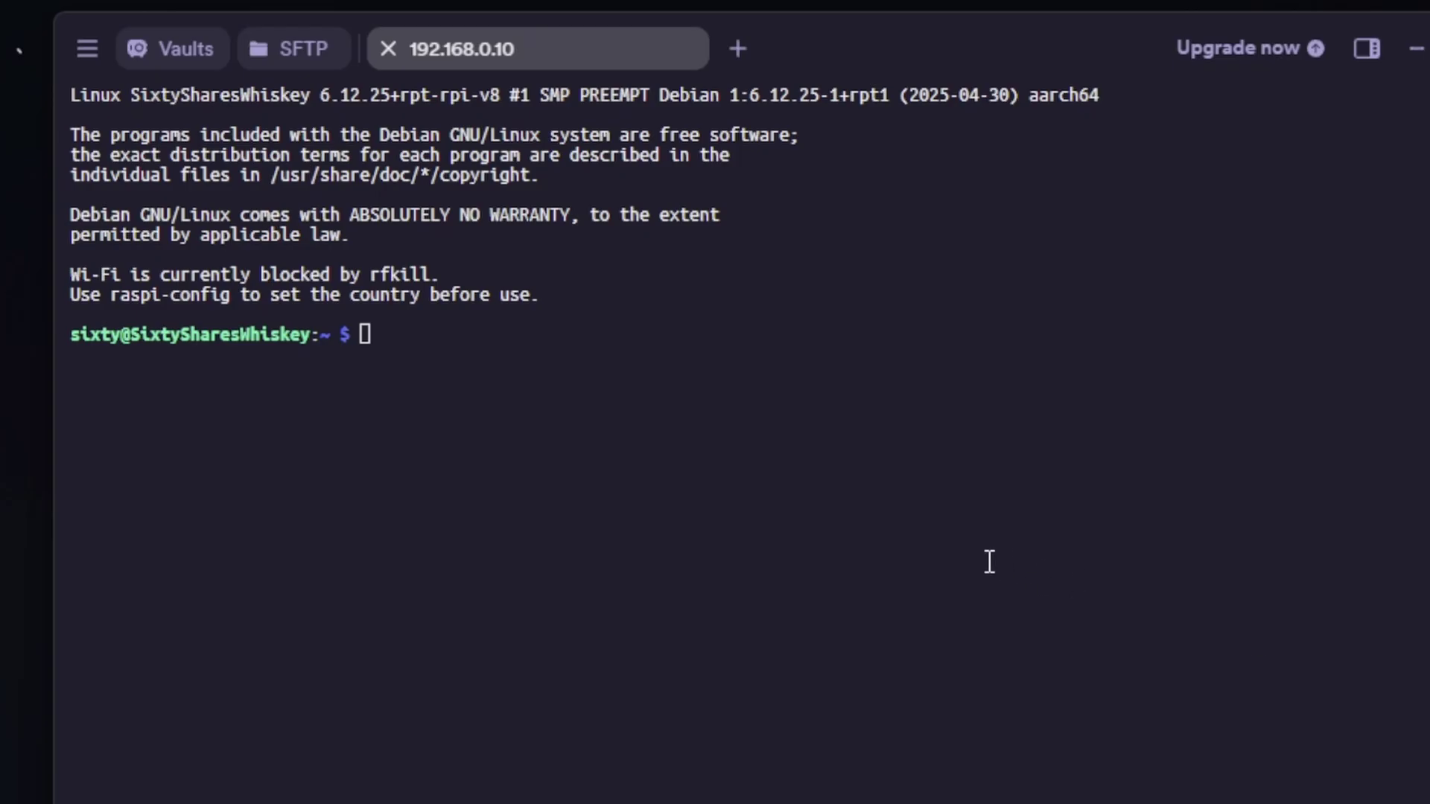
Step: List the home folder's files with ls and pick out the setup script's file name
left_click(597, 424)
type("ls")
key("Return")
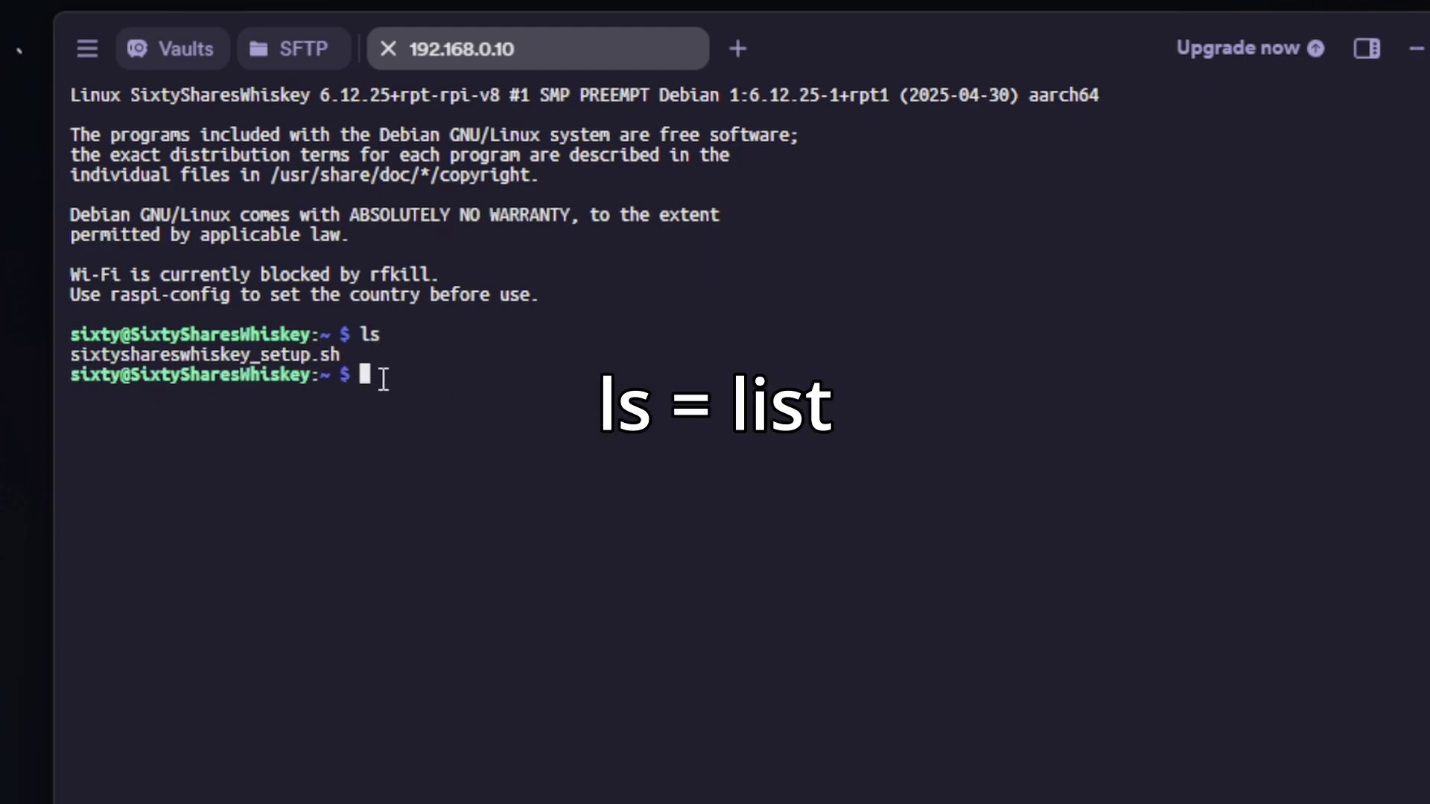
left_click_drag(70, 354, 350, 353)
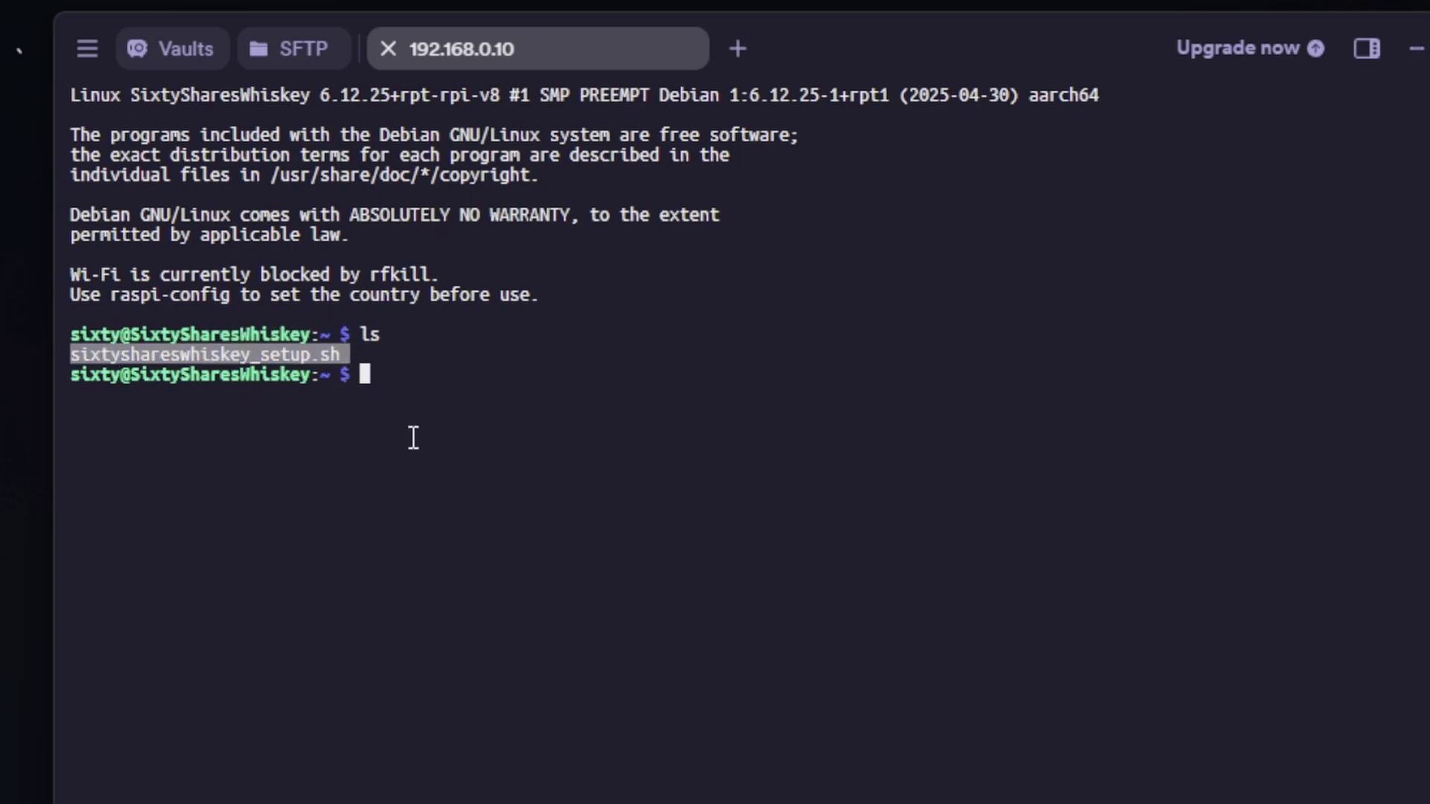
left_click(476, 402)
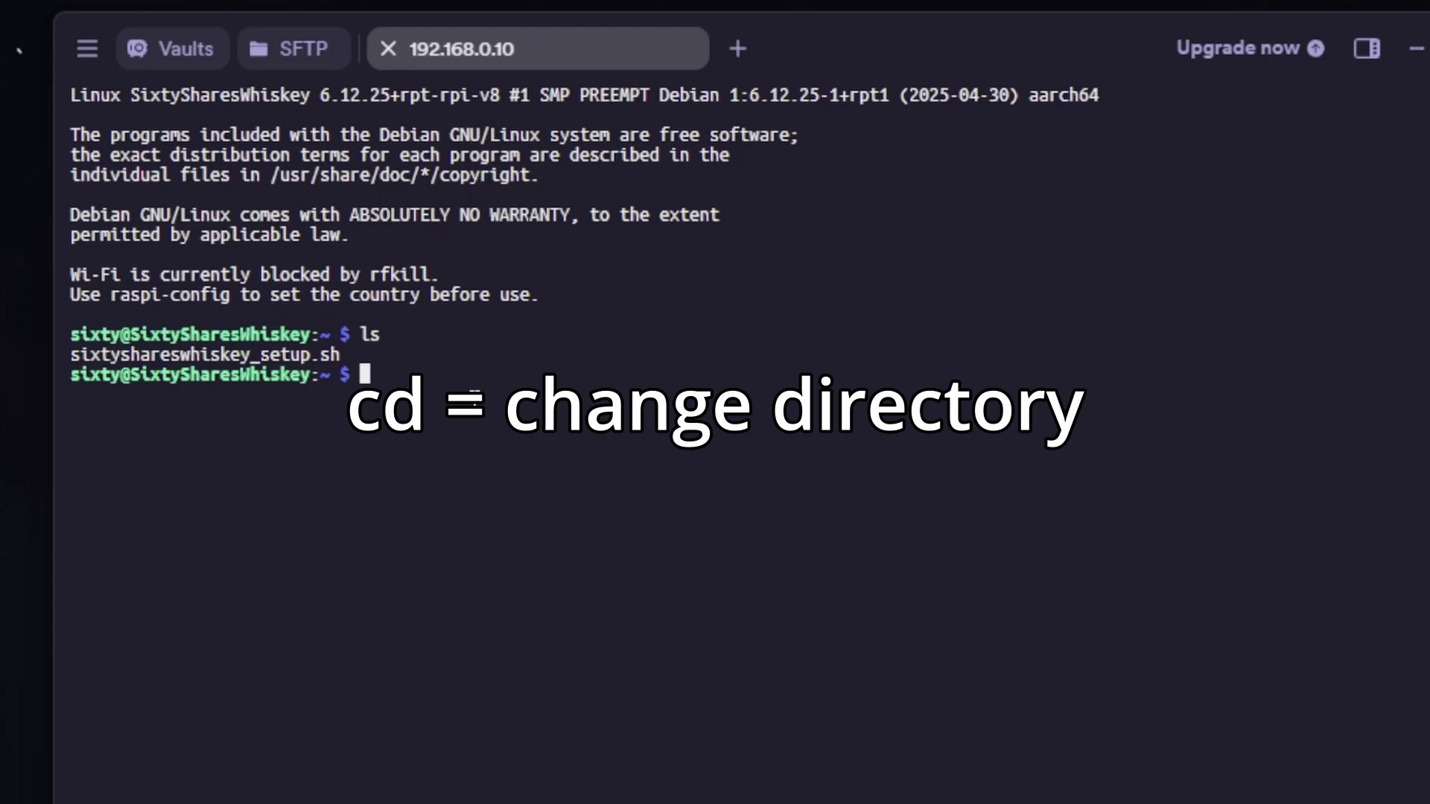
Step: Make sixtyshareswhiskey_setup.sh executable with chmod +x
type("ch")
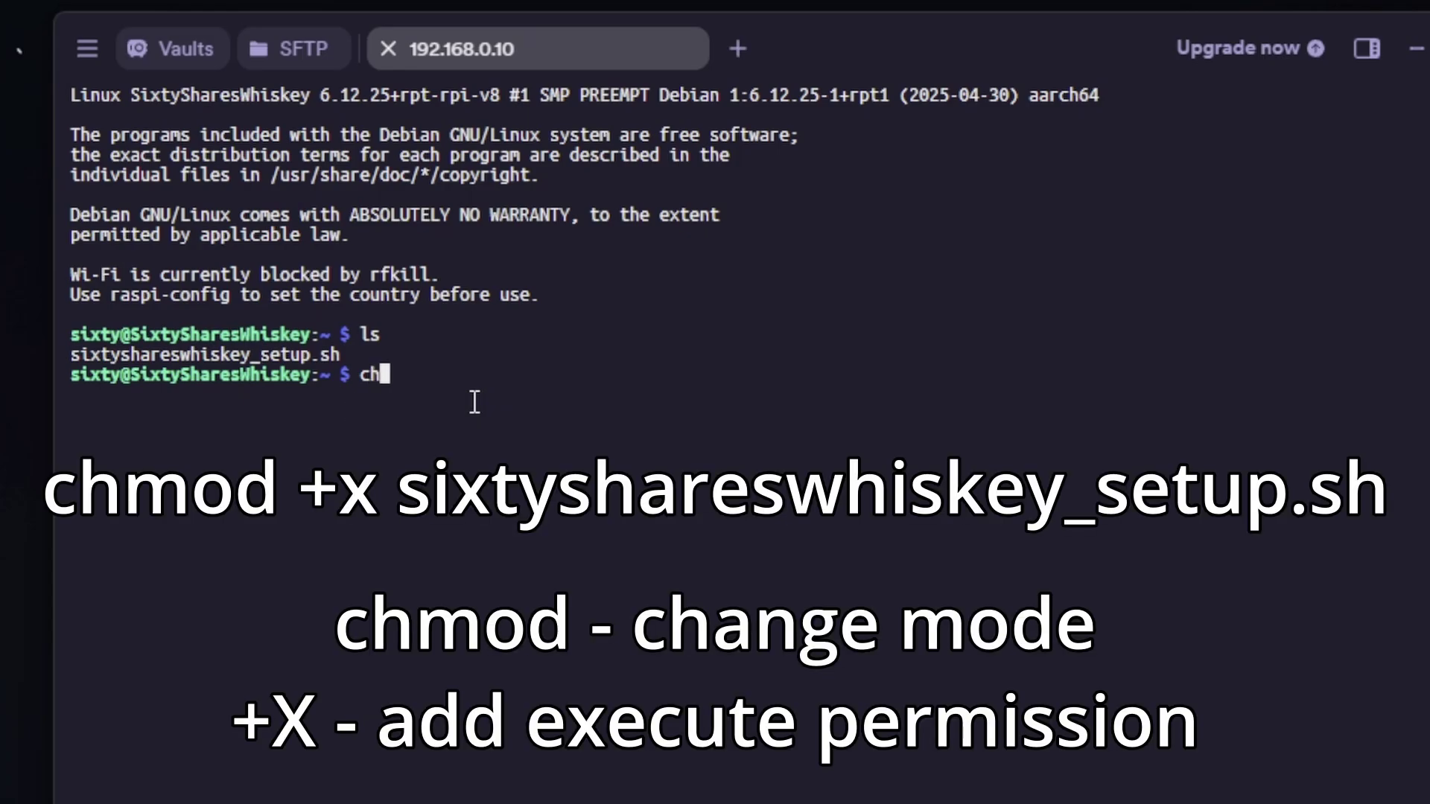
type("mod +x s")
key("Tab")
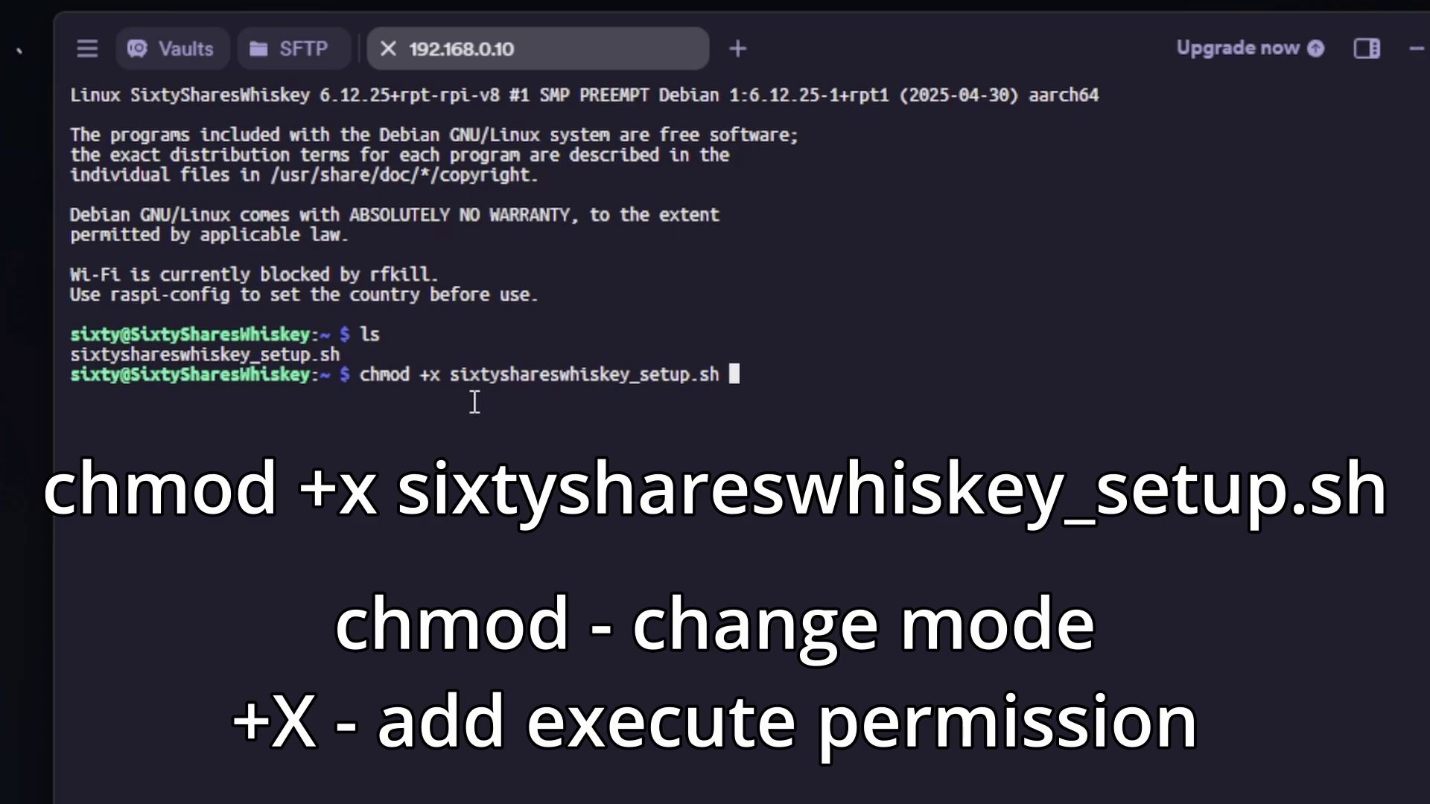
key("Return")
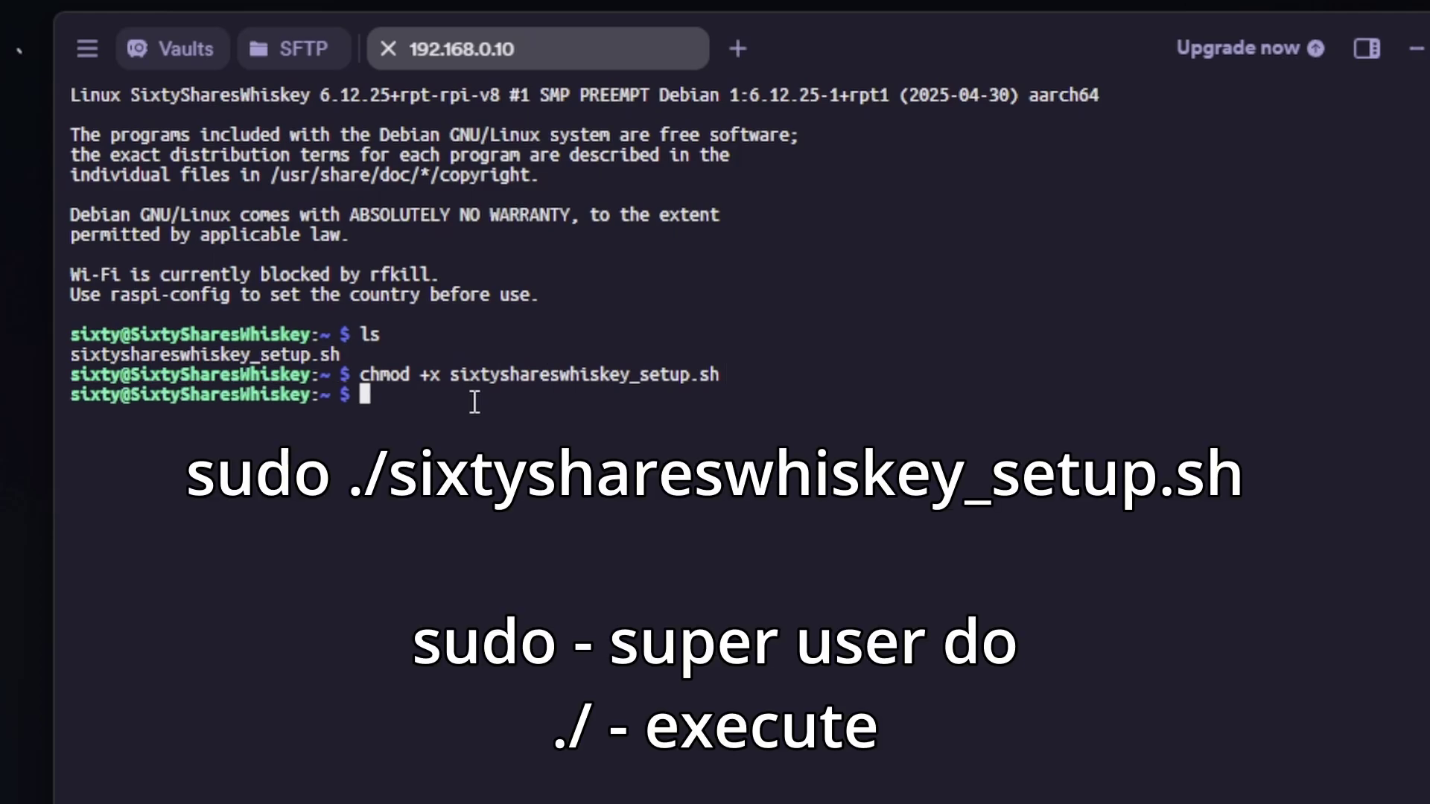
Step: Run the setup script with sudo ./sixtyshareswhiskey_setup.sh
type("sudo ./s")
key("Tab")
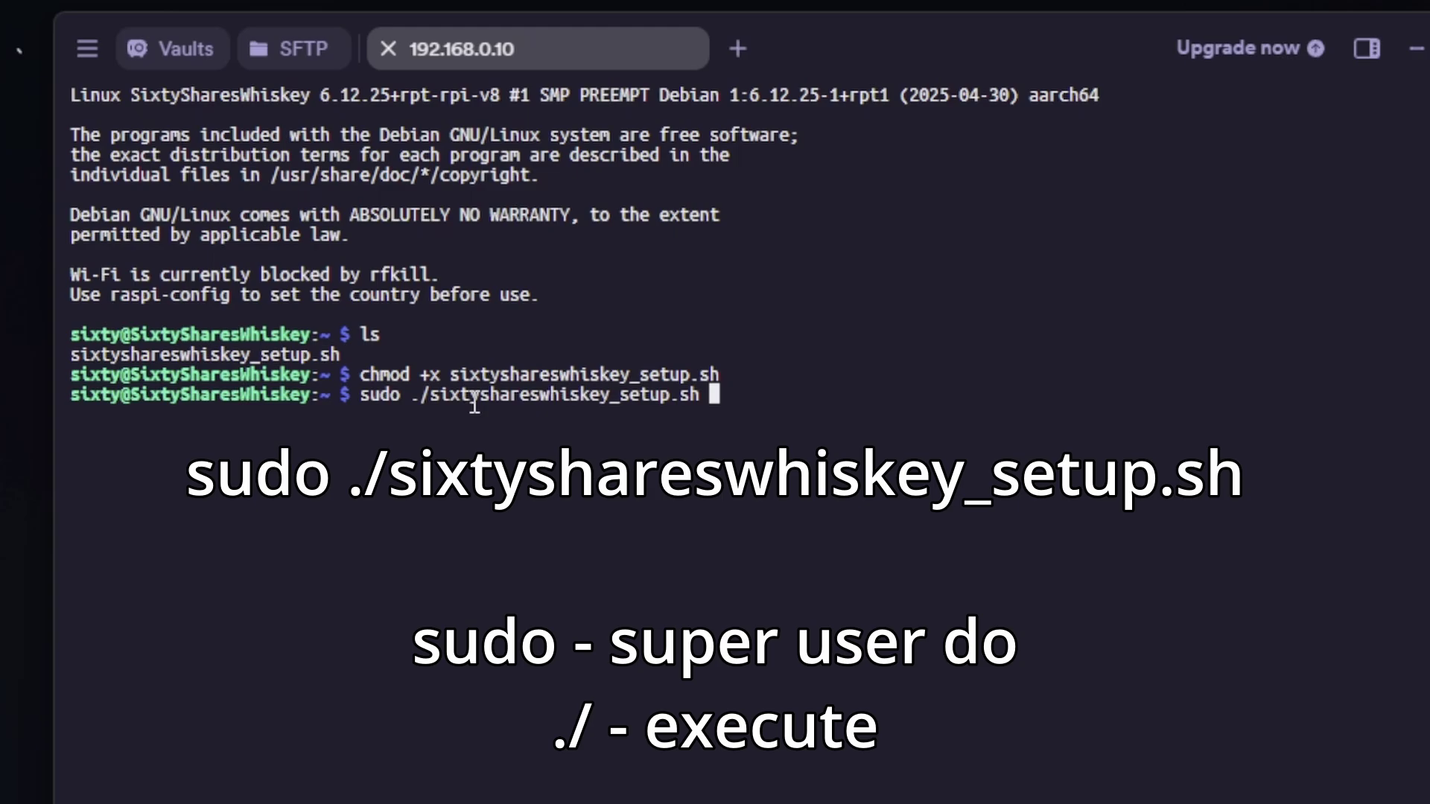
key("Return")
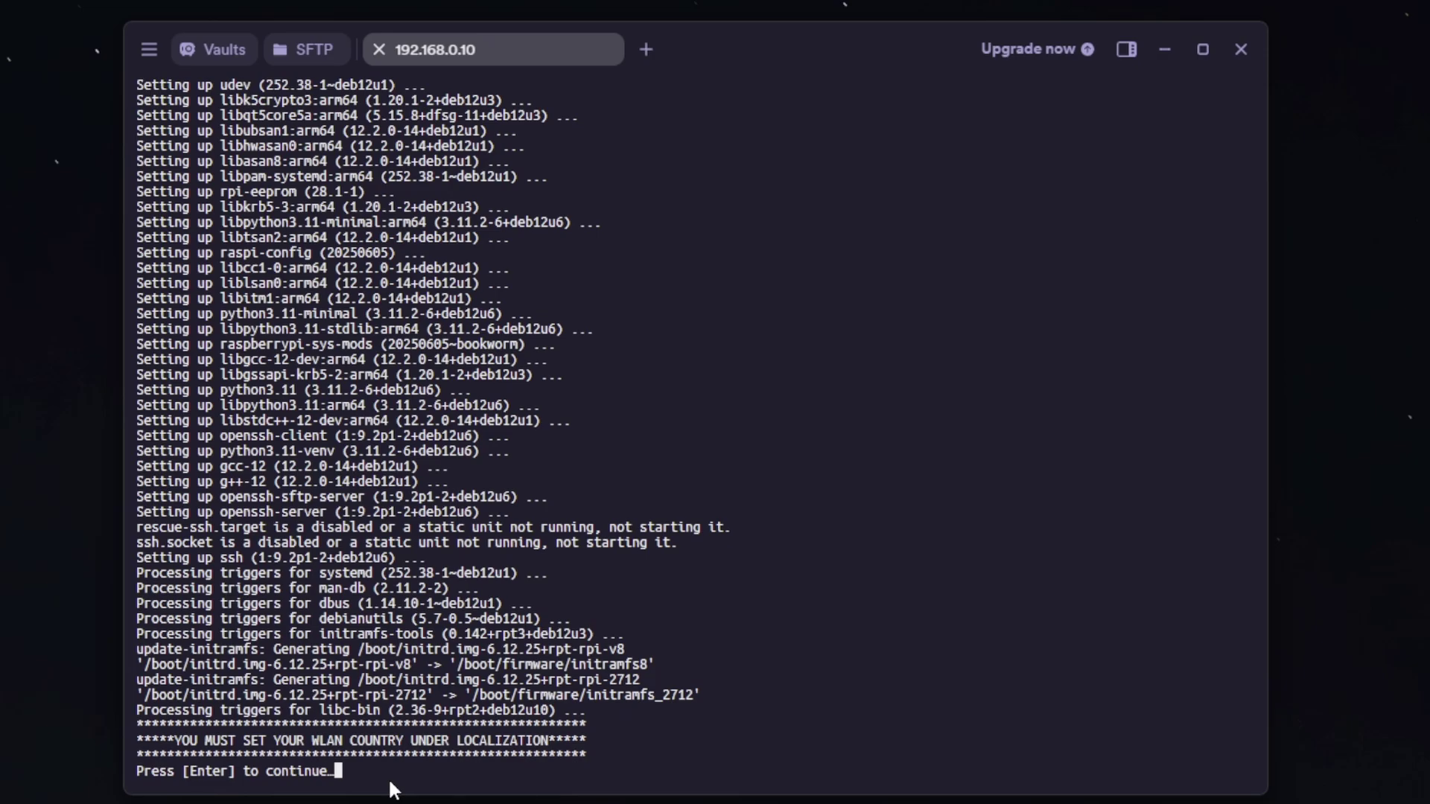
Step: After package updates finish, continue past the WLAN country notice to open raspi-config
key("Return")
Step: In raspi-config, set Localisation Options > WLAN Country to US United States, then finish
key("Down")
key("Down")
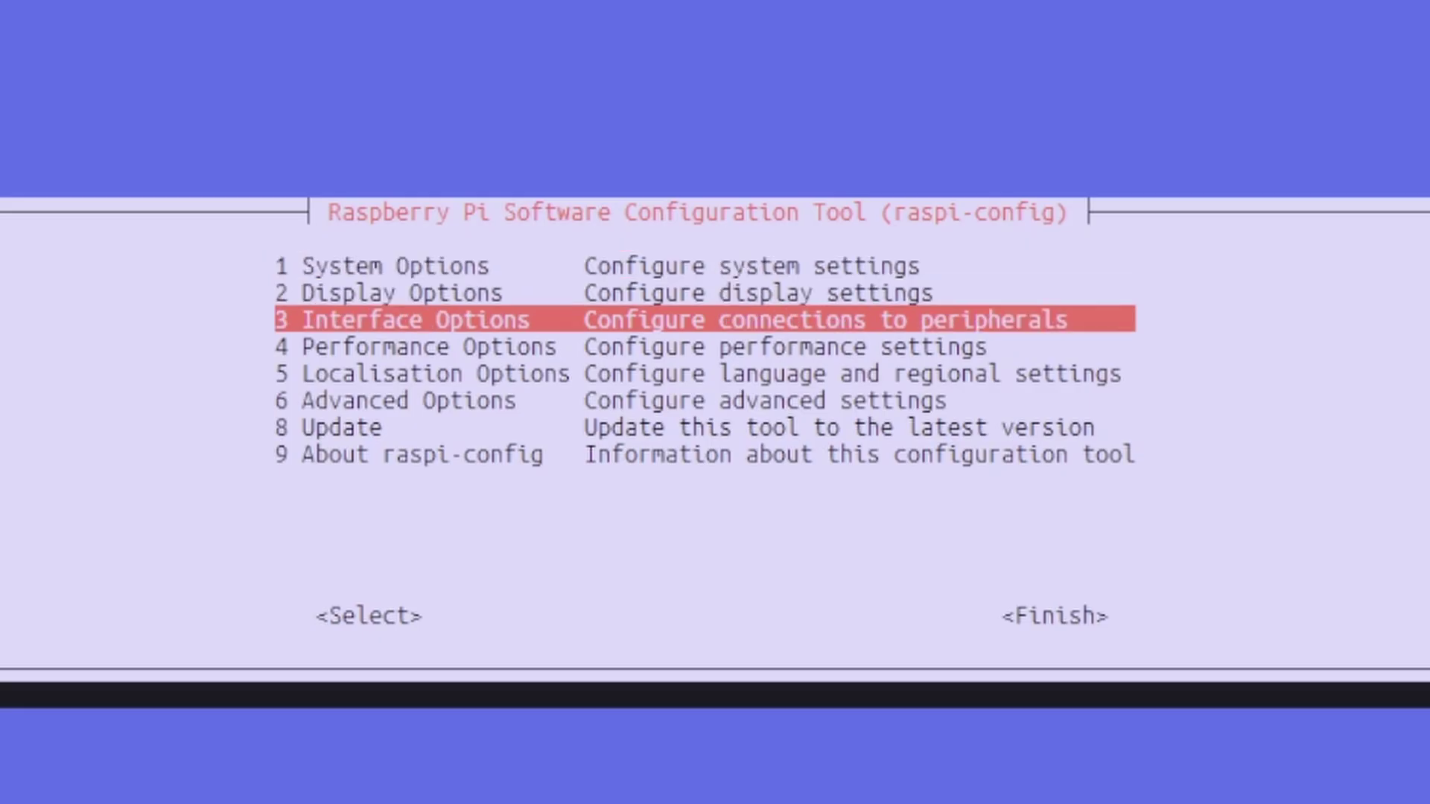
key("Down")
key("Down")
key("Return")
key("Down")
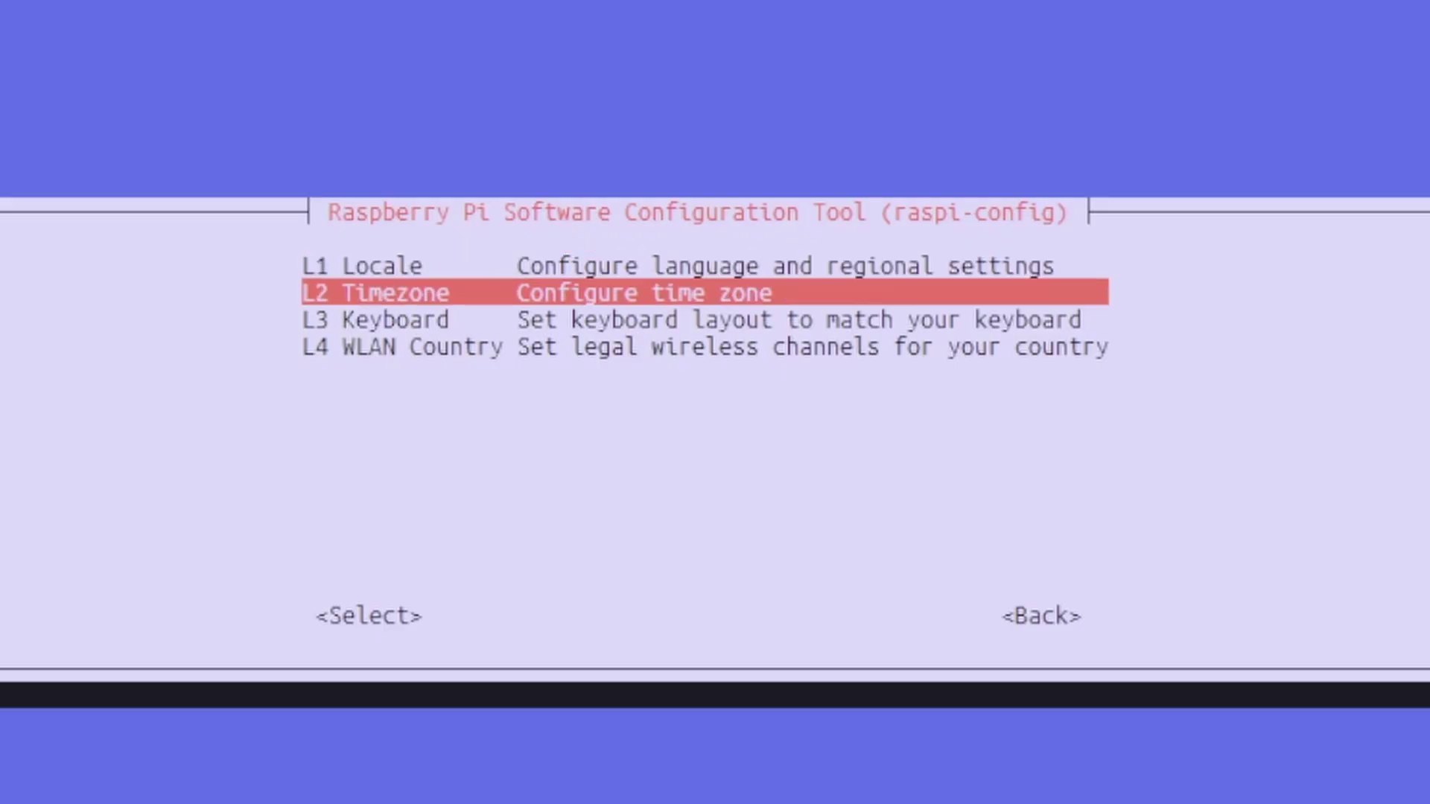
key("Down")
key("Down")
key("Return")
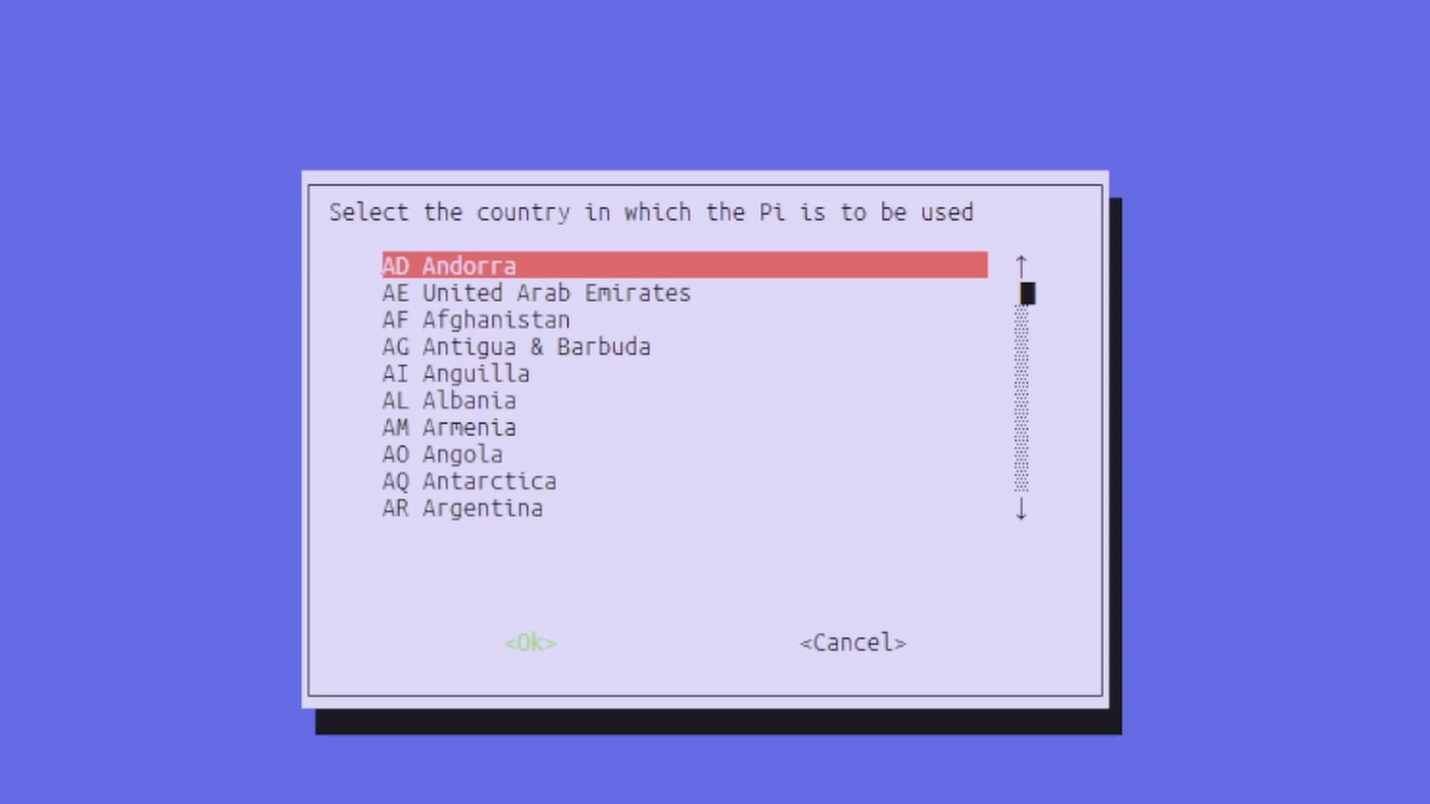
key("Down")
key("Down")
key("Down")
key("Down")
key("Down")
key("Down")
key("Down")
key("Down")
key("Down")
key("Down")
key("Down")
key("Down")
key("Down")
key("Down")
key("Down")
key("Down")
key("Down")
key("Down")
key("Down")
key("Down")
key("u")
key("u")
key("u")
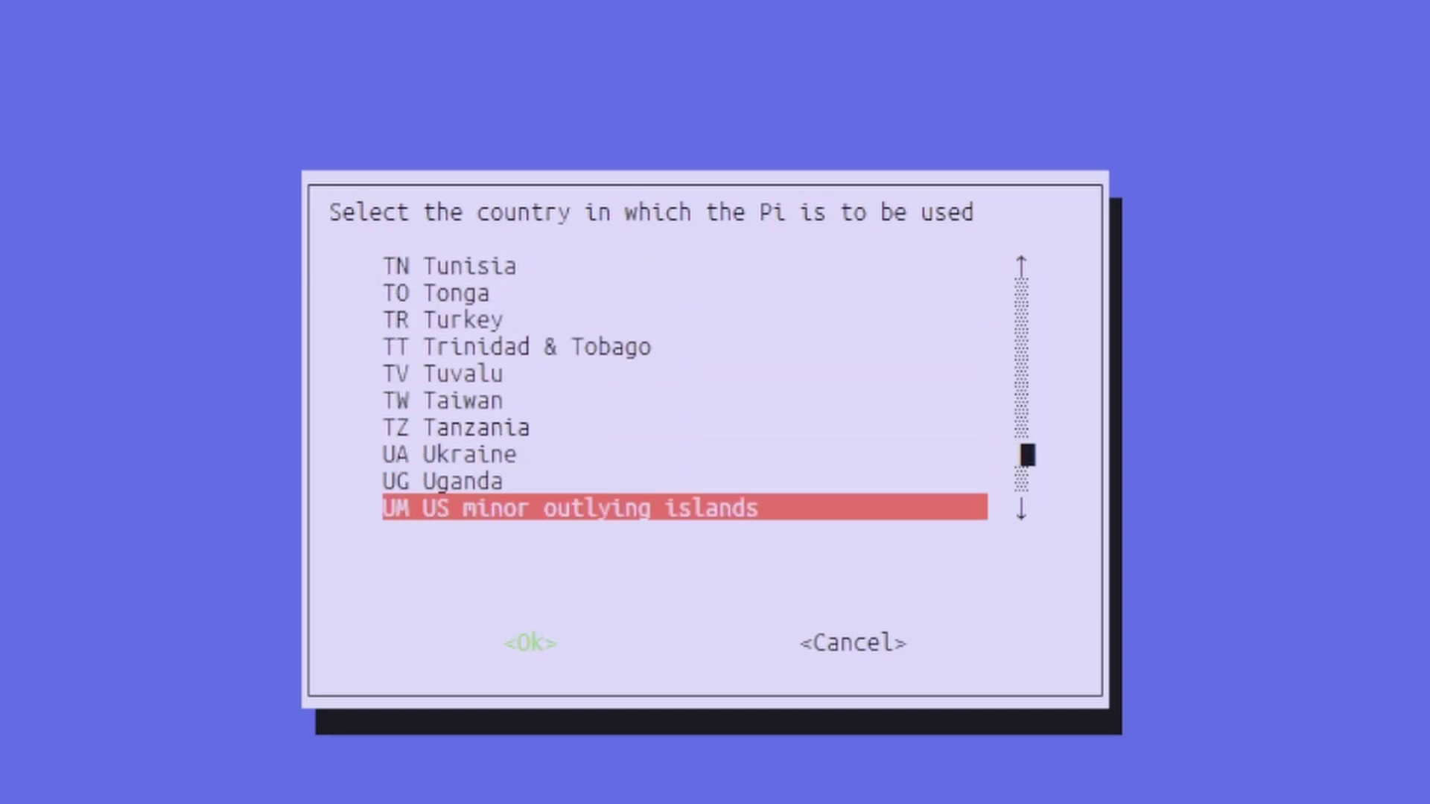
key("u")
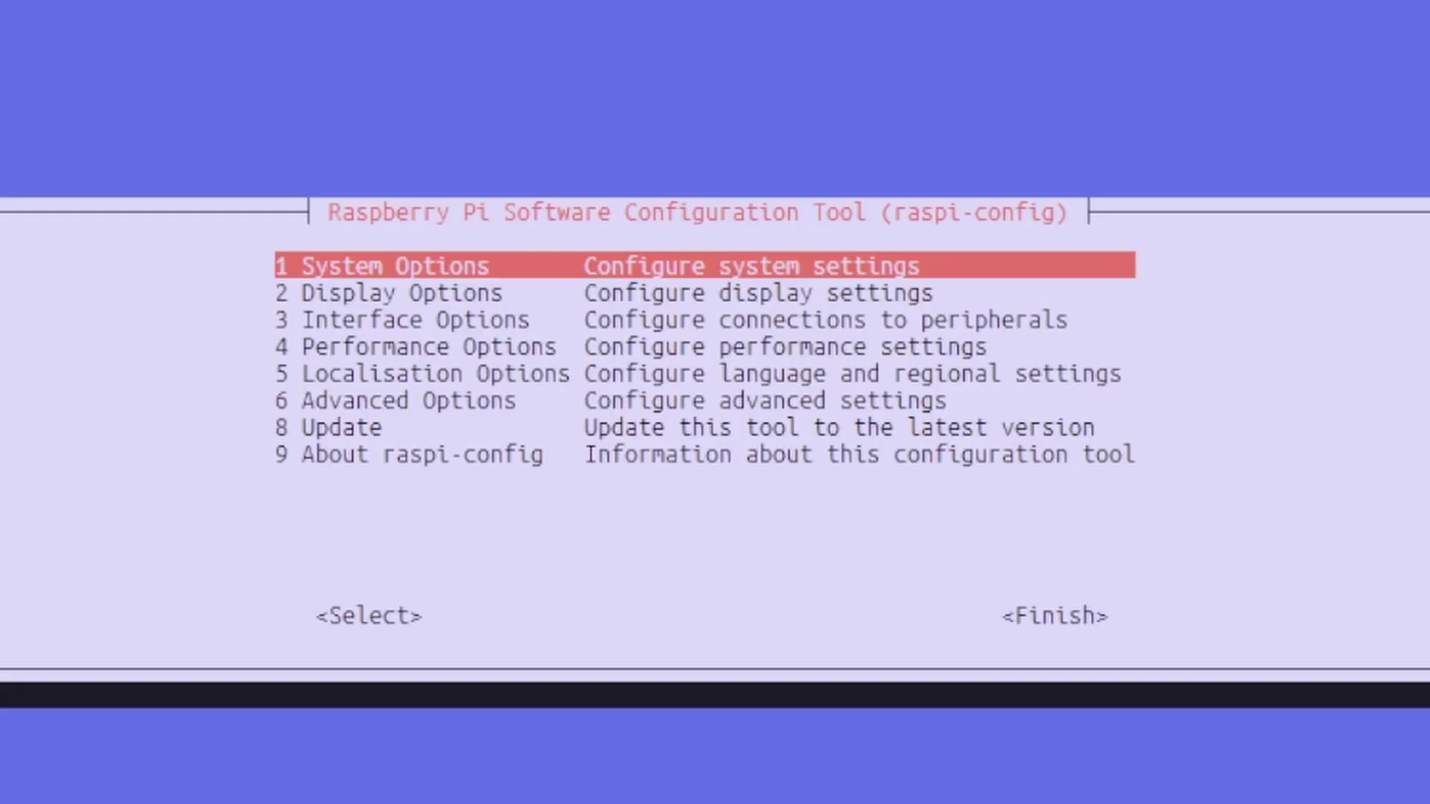
key("Tab")
key("Tab")
key("Return")
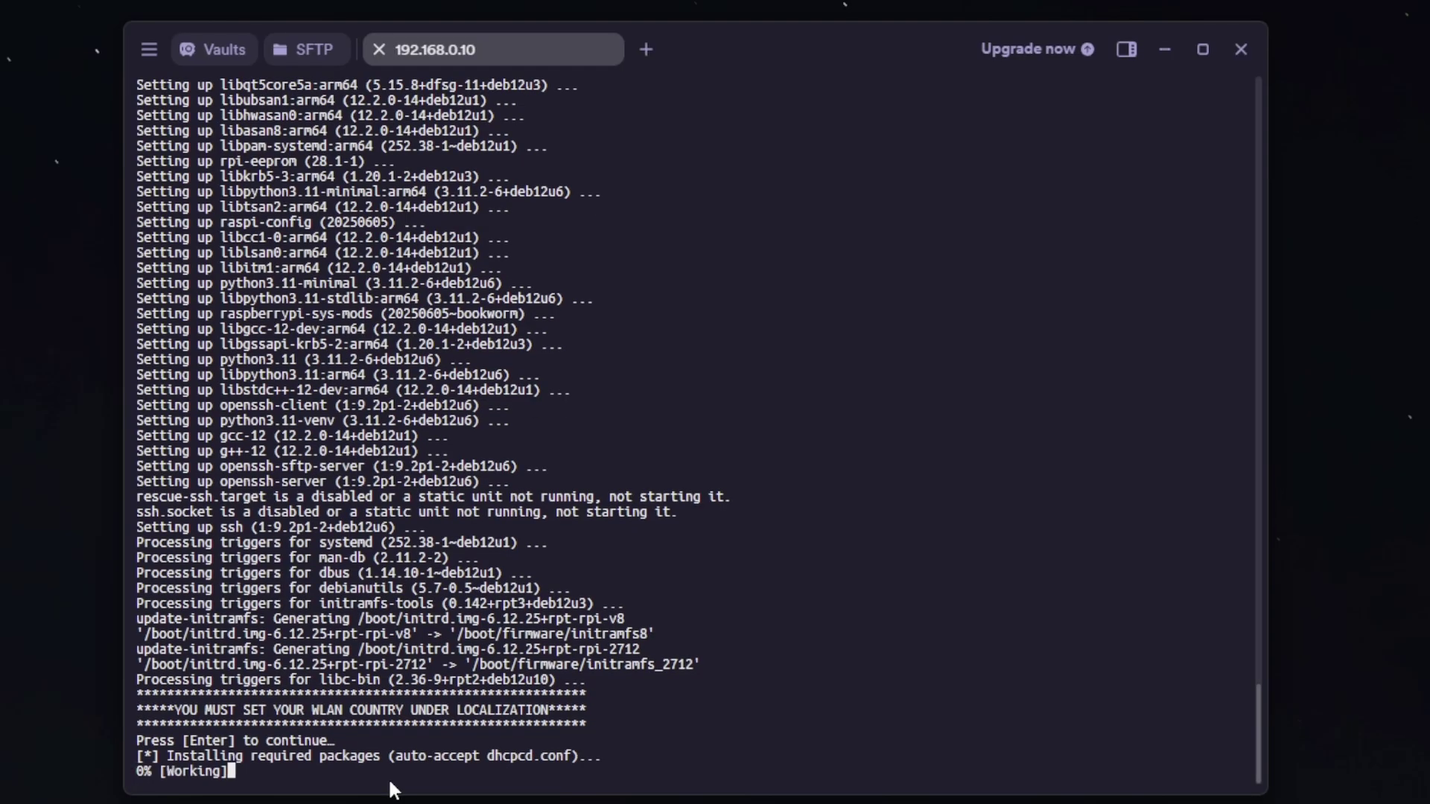
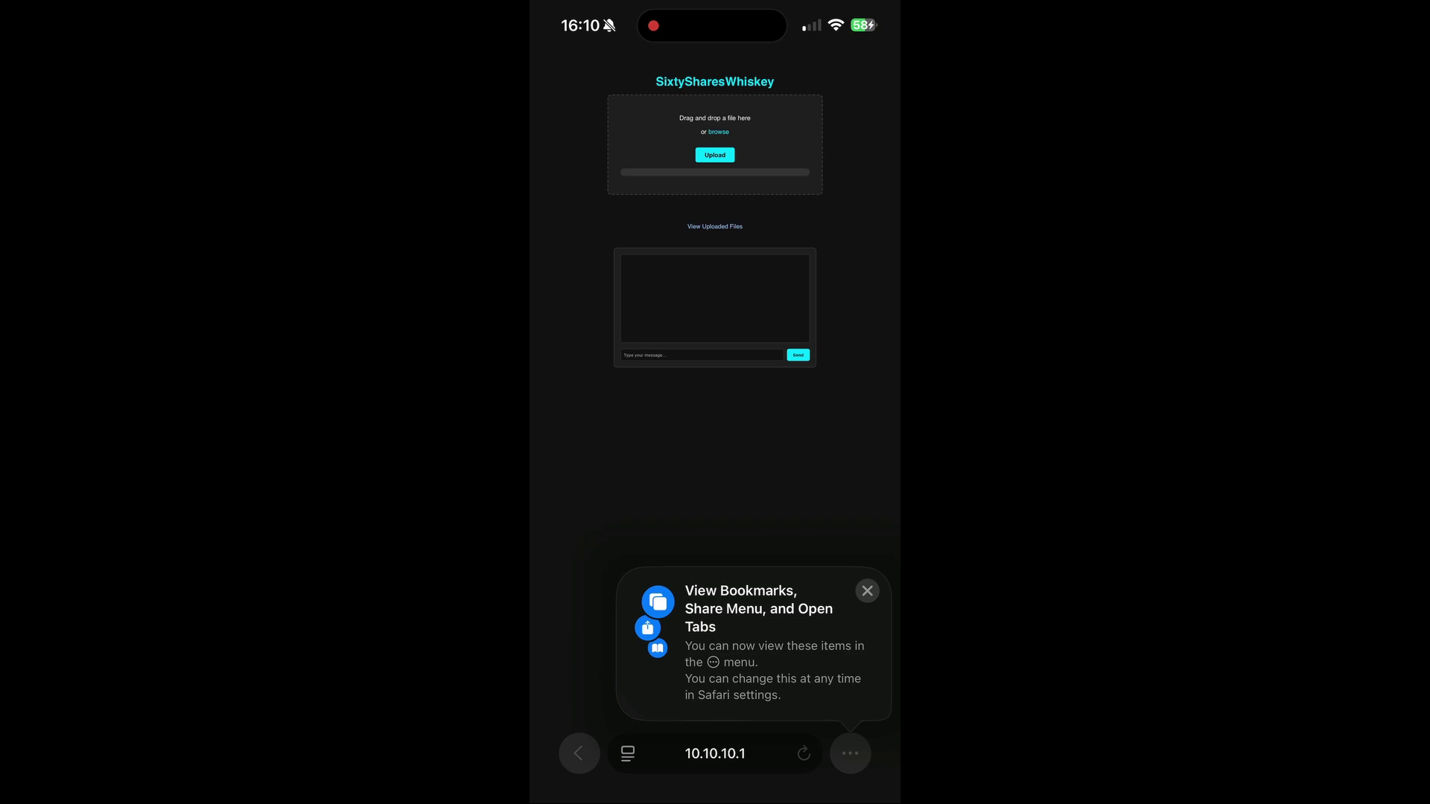
Step: Dismiss the Safari bookmarks tip and zoom in on the dead-drop chat box showing 'Hello!!'
left_click(867, 591)
double_click(779, 303)
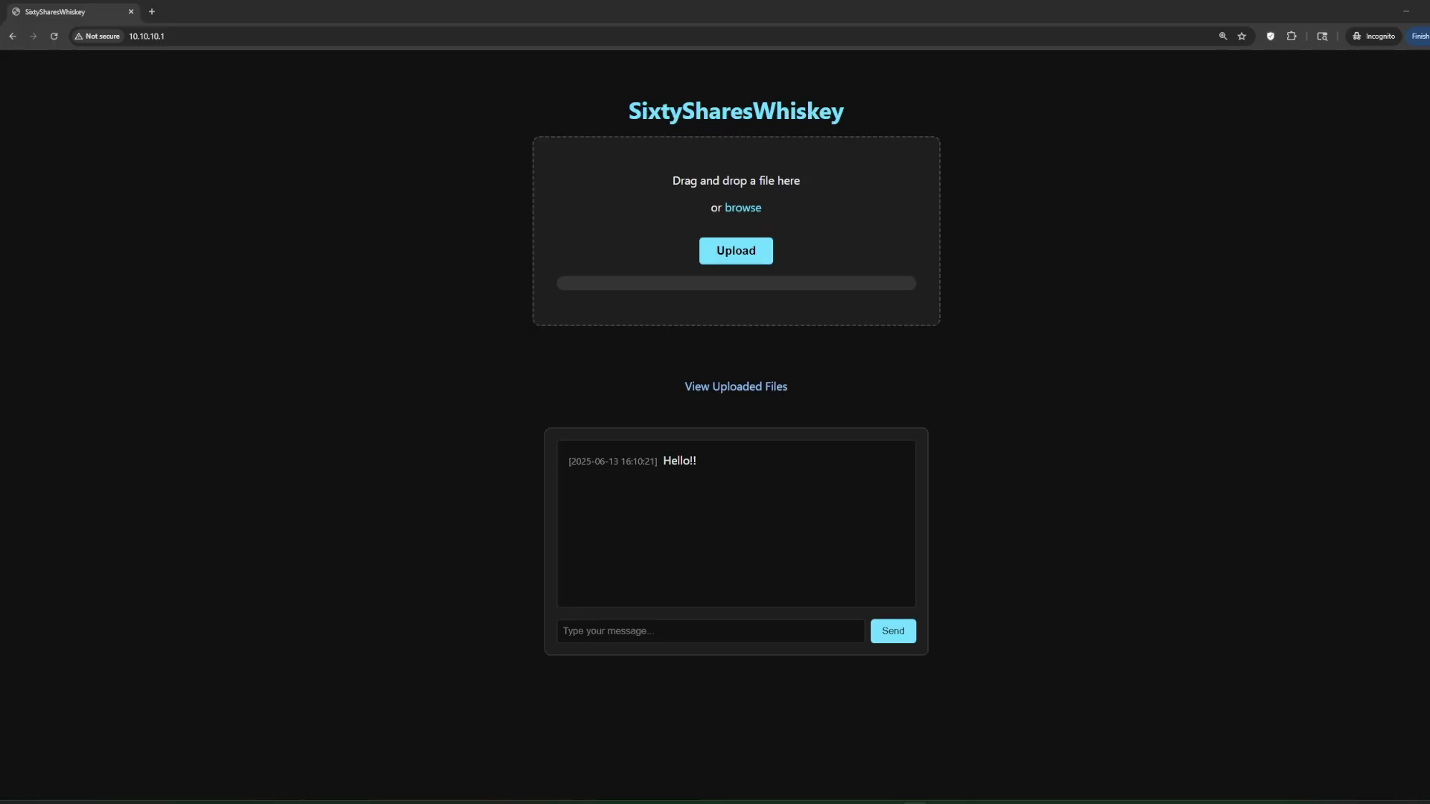
Step: Send the chat messages 'Heeelloooo' and 'This is a test'
left_click(777, 629)
type("He")
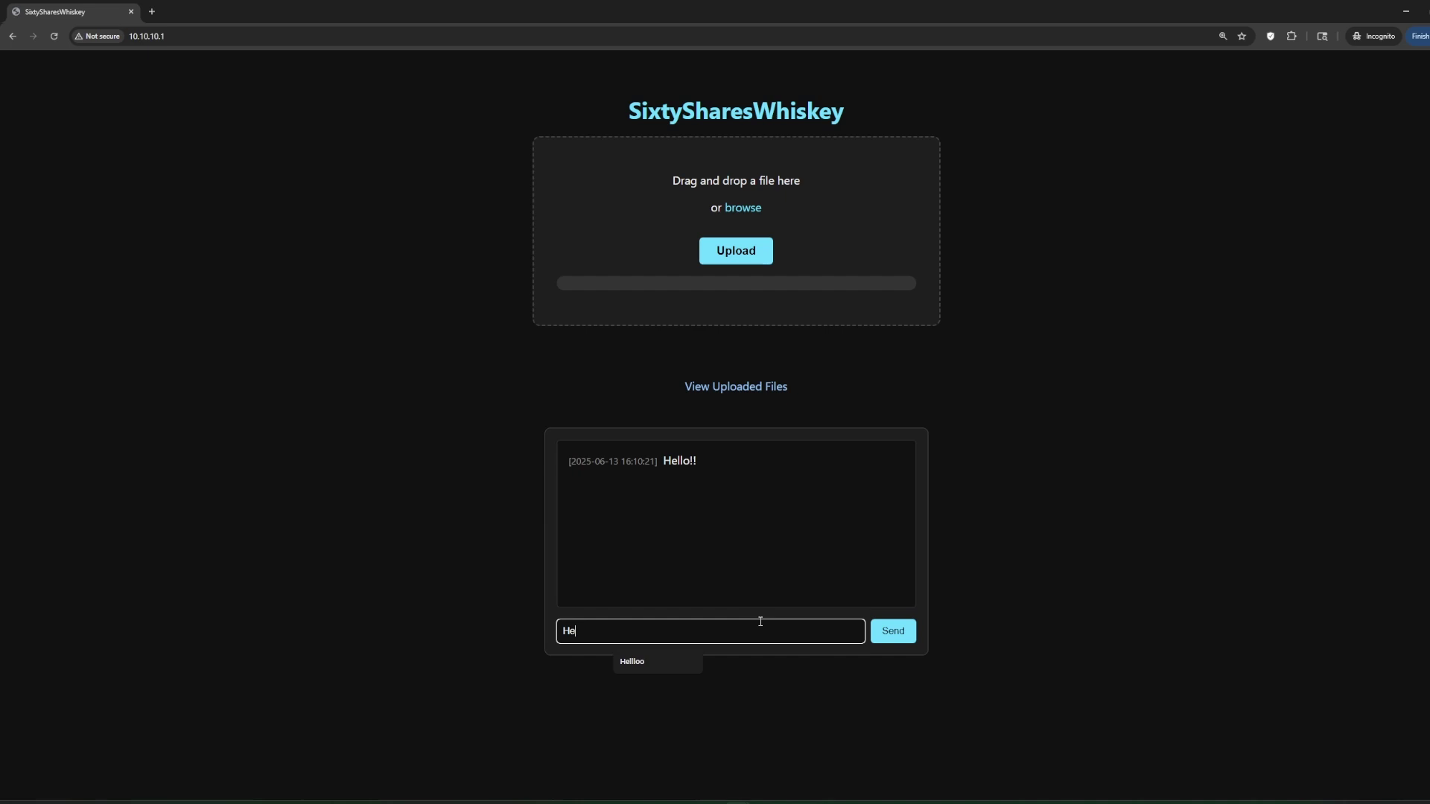
type("eelloooo")
key("Return")
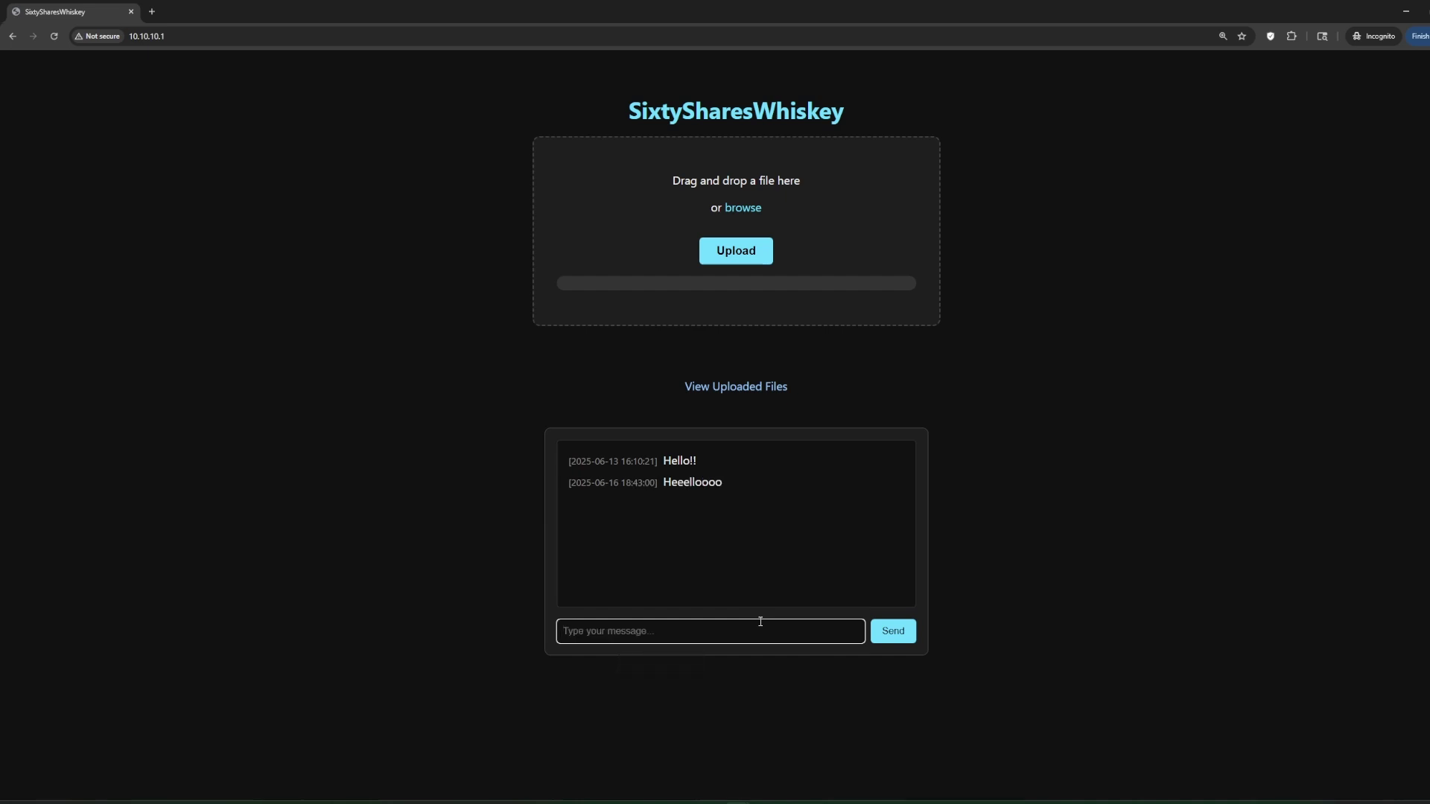
type("This is a test")
key("Return")
Step: Upload the cat image cat-smug-face.png and view it among the uploaded files
left_click_drag(1080, 335, 784, 263)
left_click(761, 257)
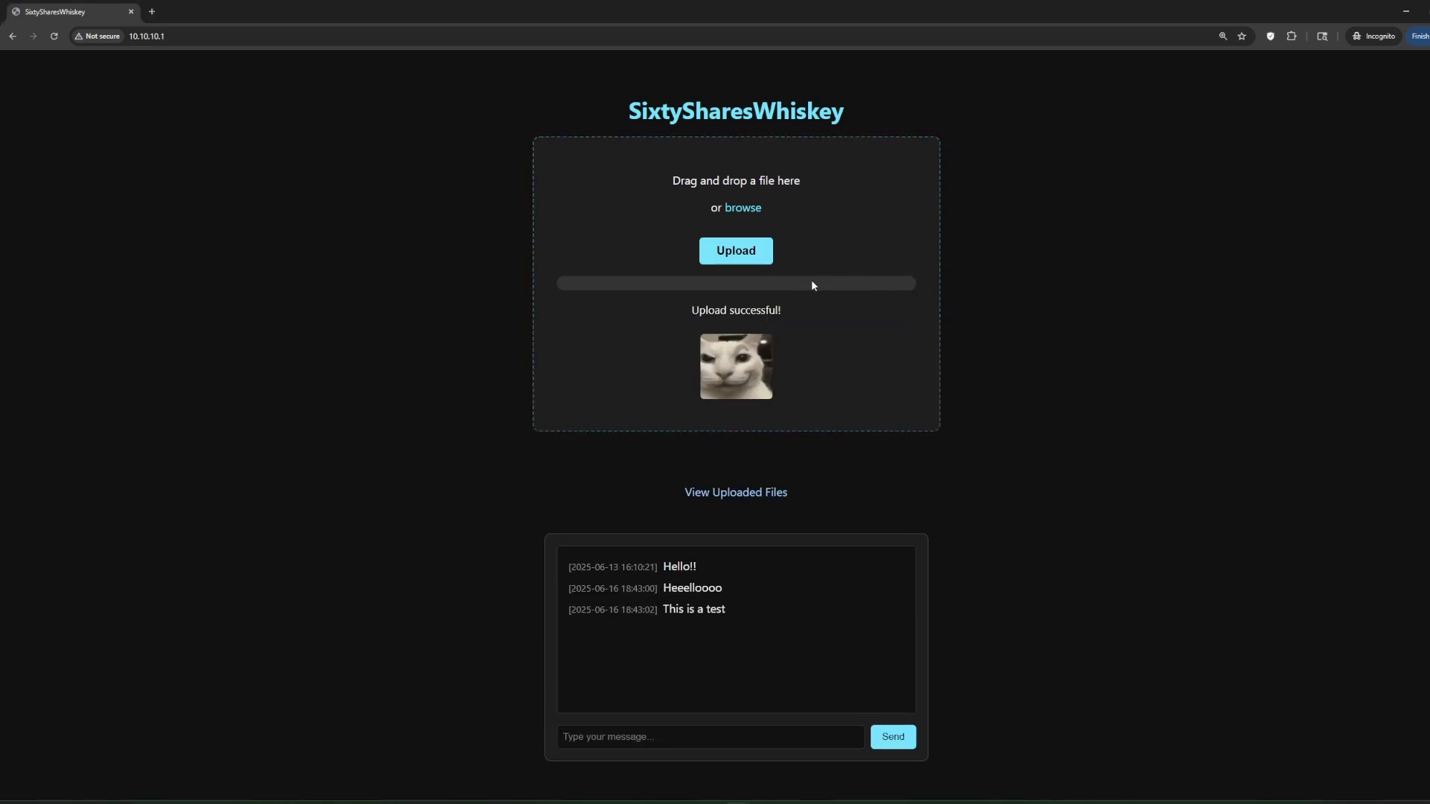
left_click(772, 491)
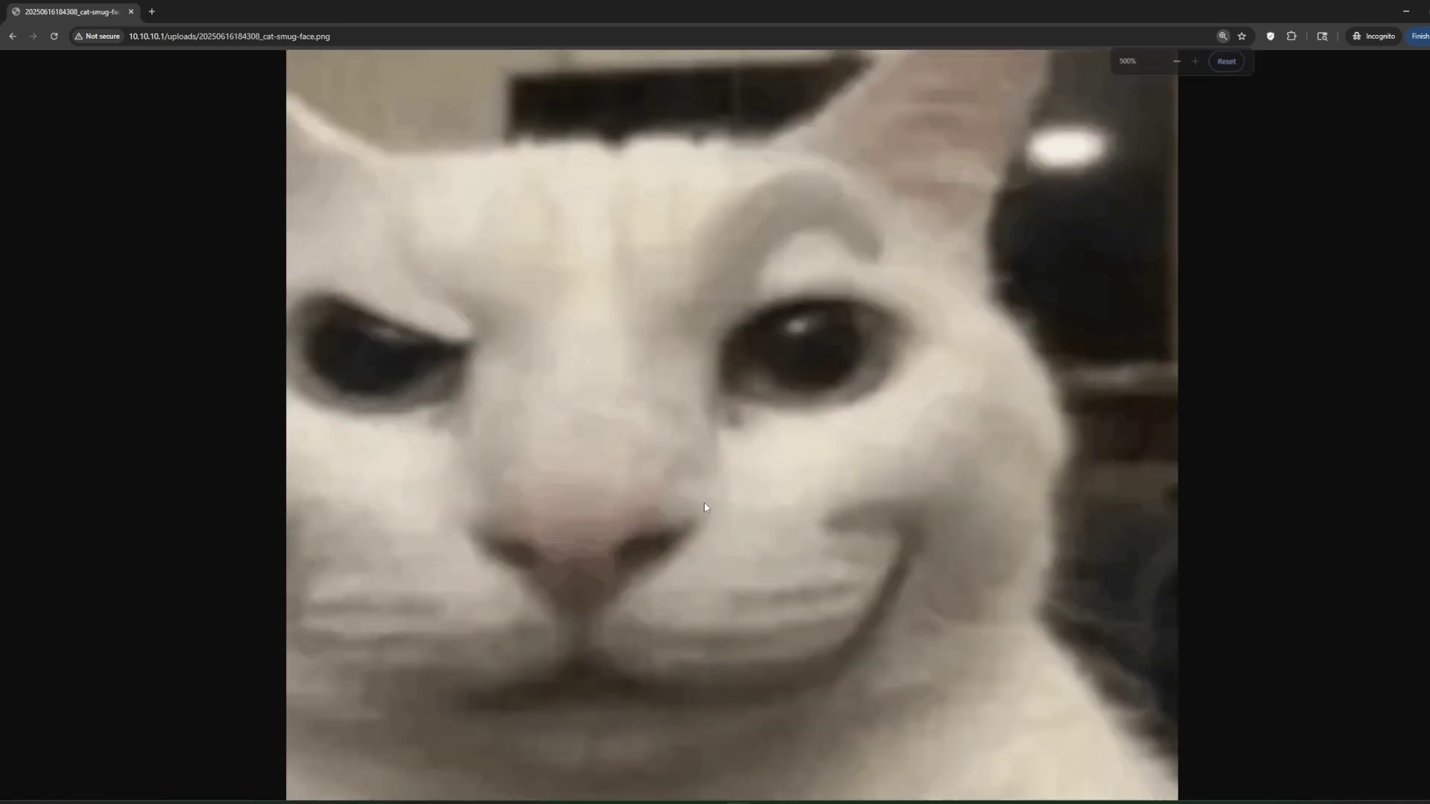
scroll(704, 488, "down", 8, "ctrl")
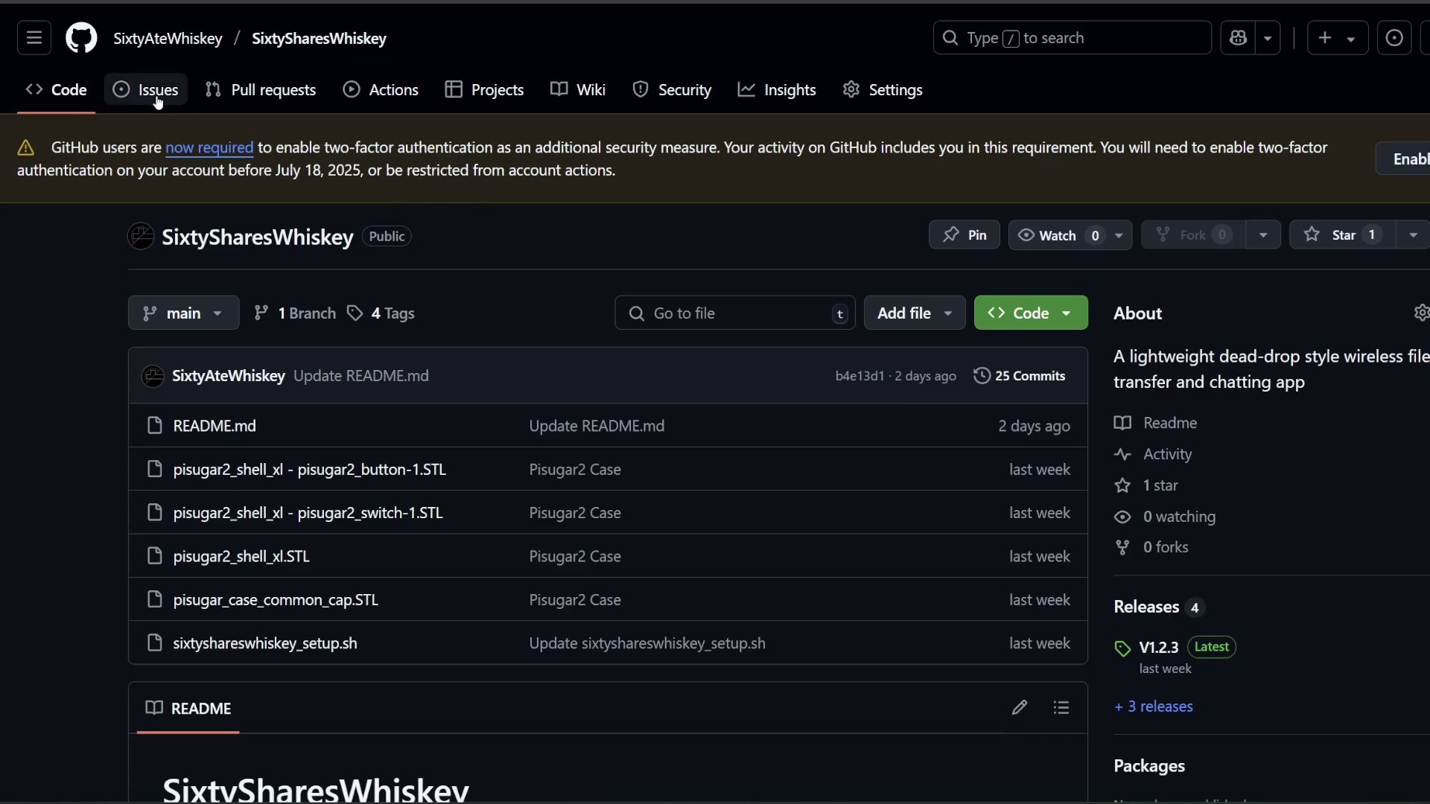
Step: Create a new SixtySharesWhiskey issue titled 'This app sucks booty cheeks!!'
left_click(157, 93)
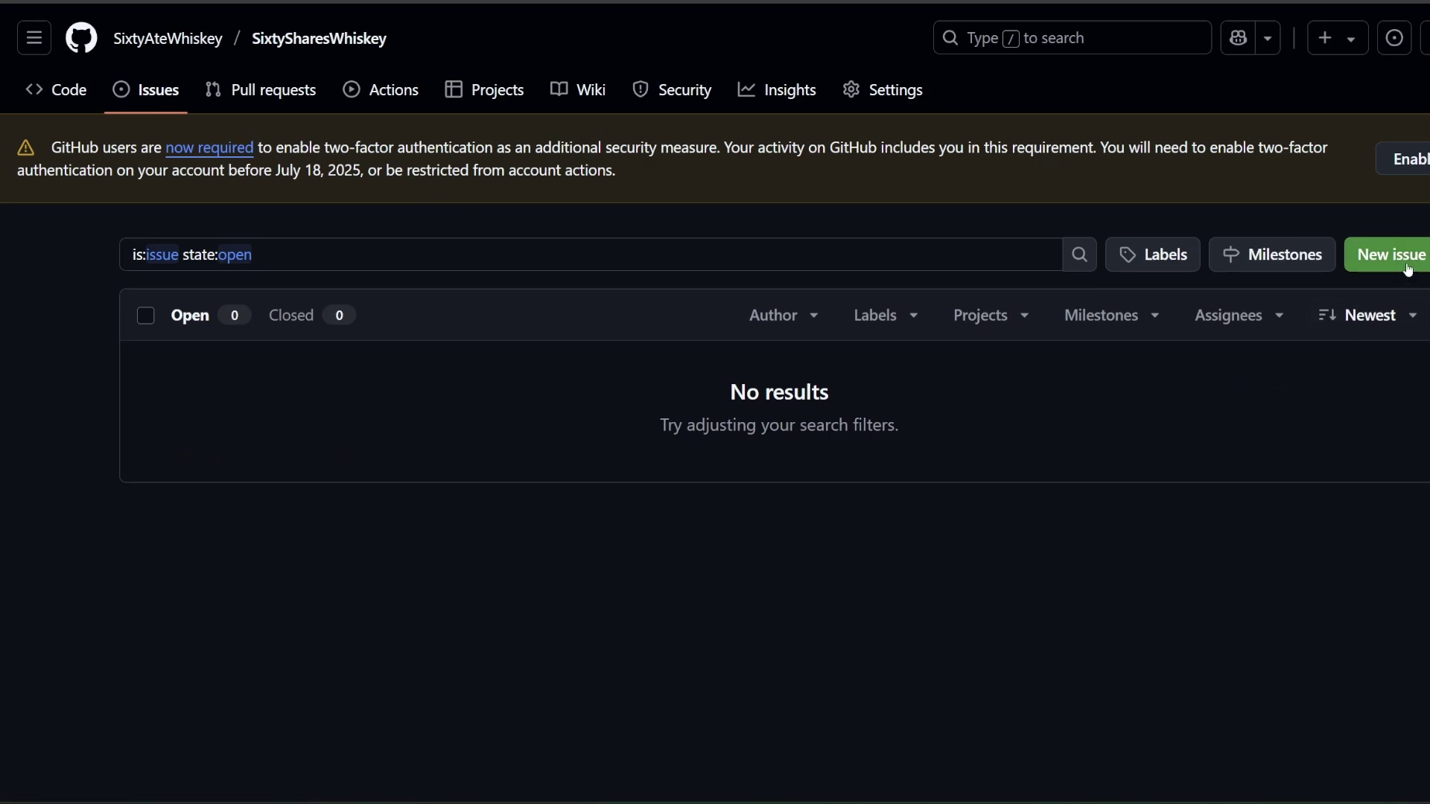
left_click(1390, 254)
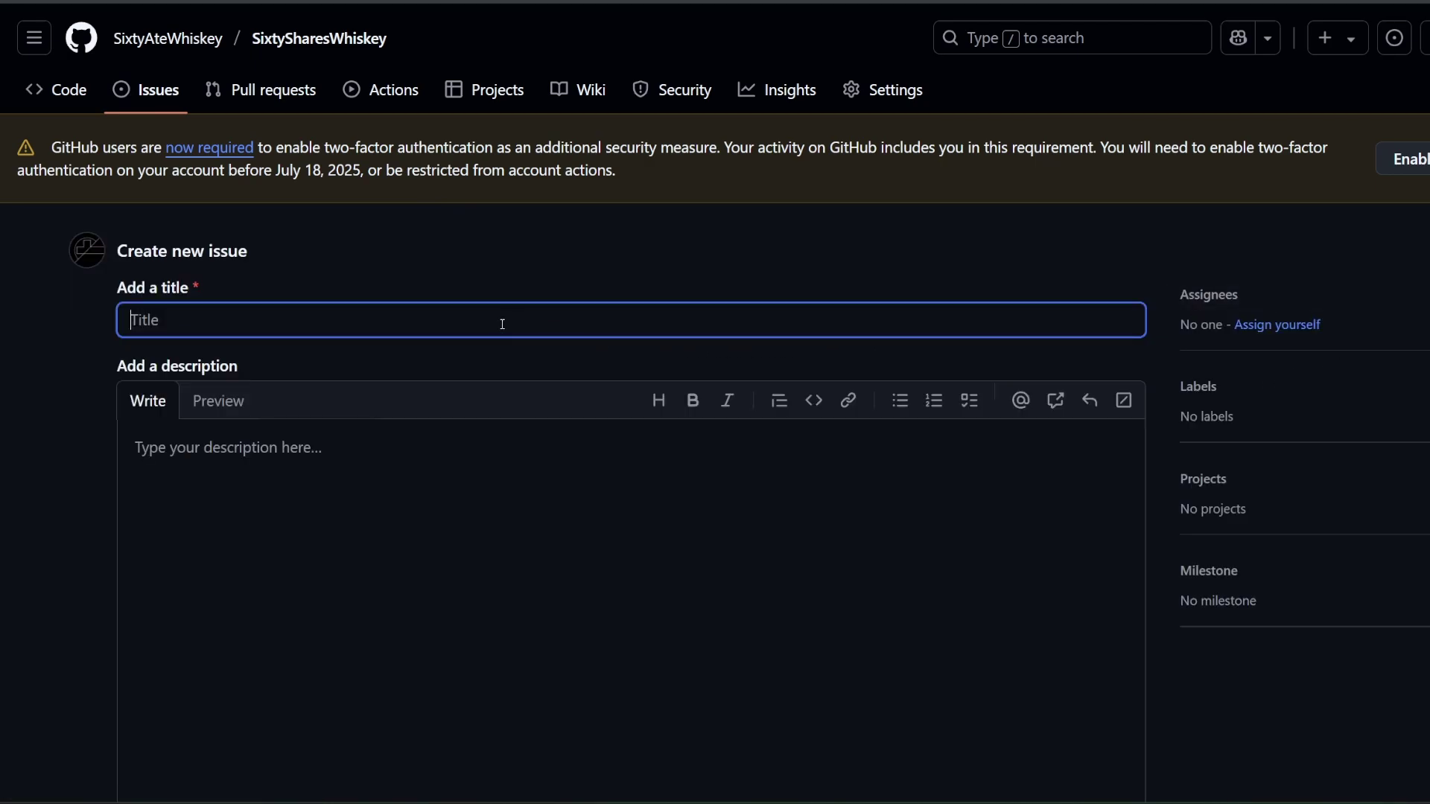
type("This app sucks booty")
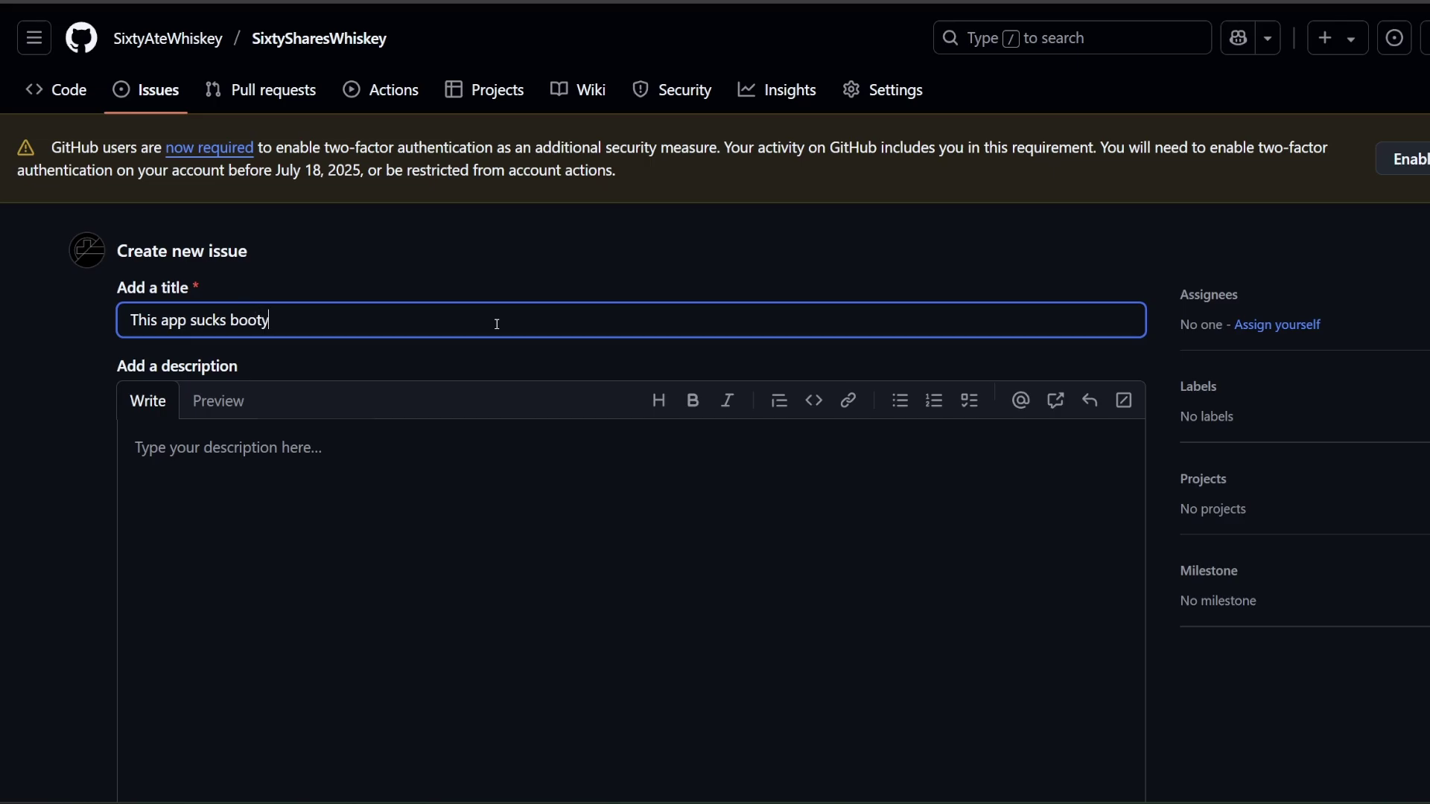
type(" cheeks!!")
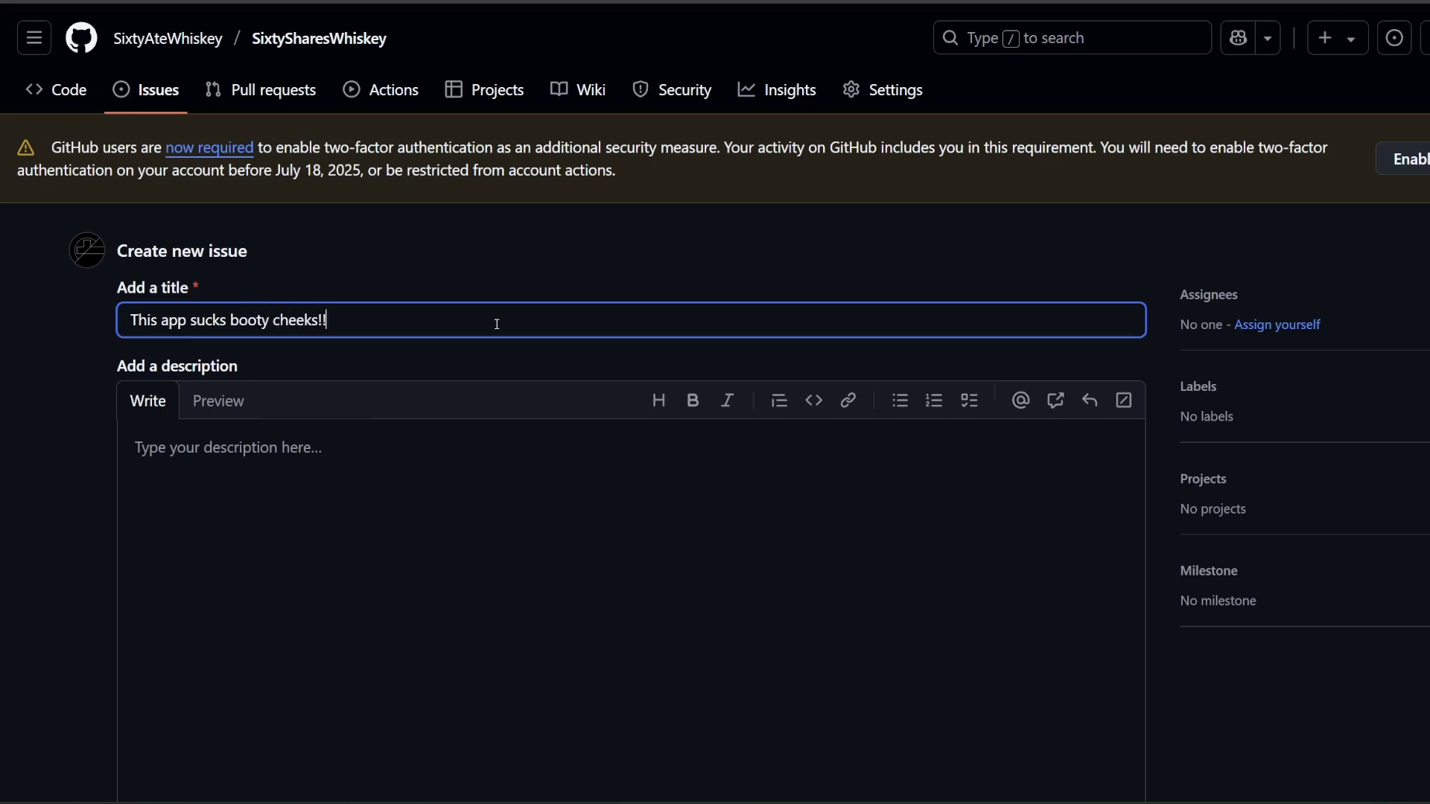